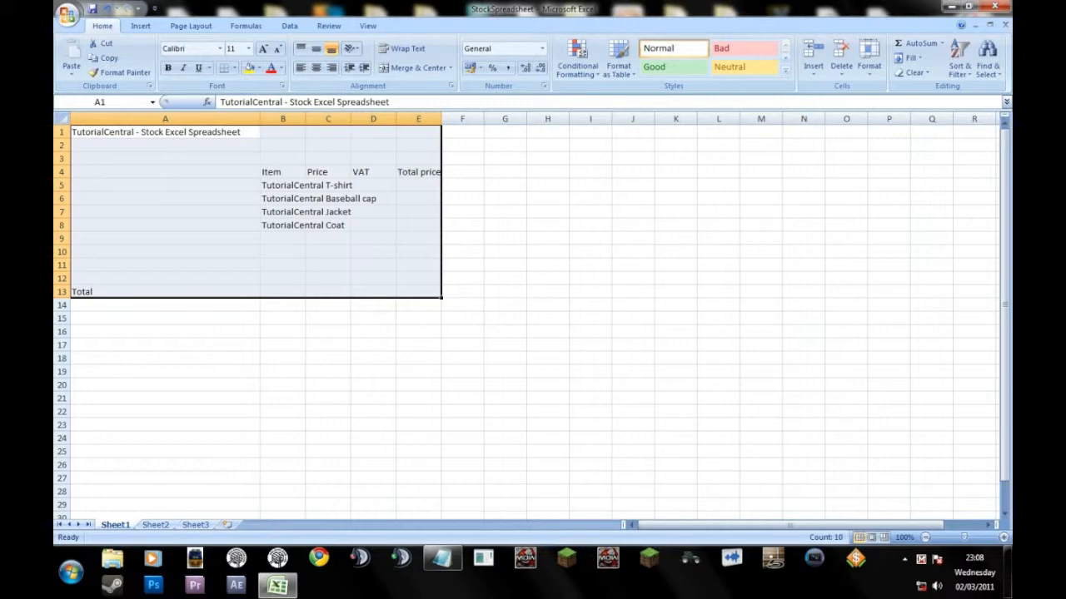
# Examine the stock sheet's layout: the overall table area, the column headings in row 4 and the item names below them.
pyautogui.click(462, 293)
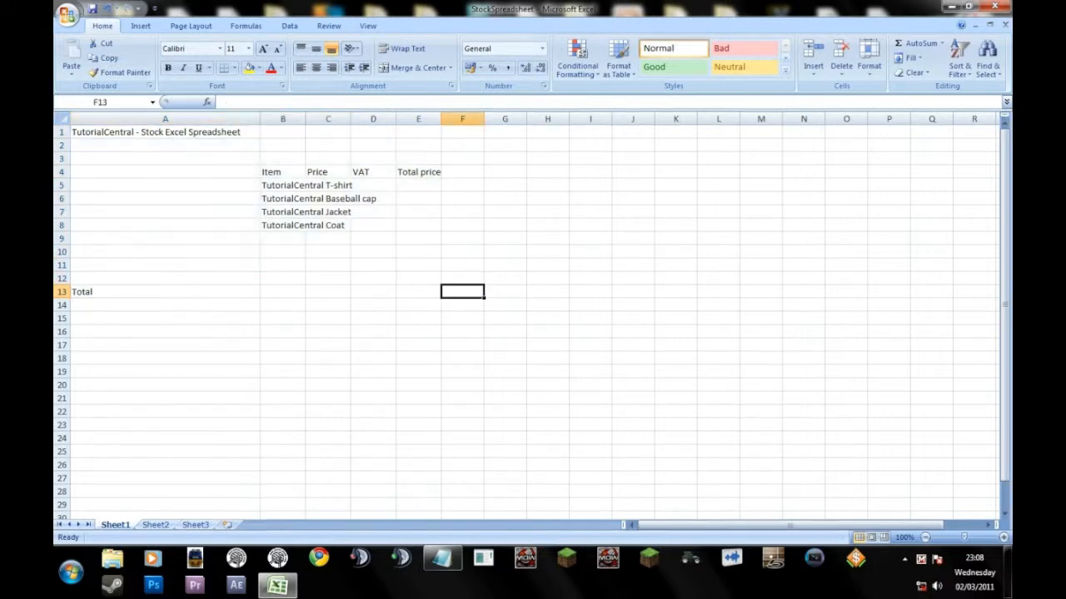
pyautogui.moveTo(462, 292); pyautogui.dragTo(165, 132)
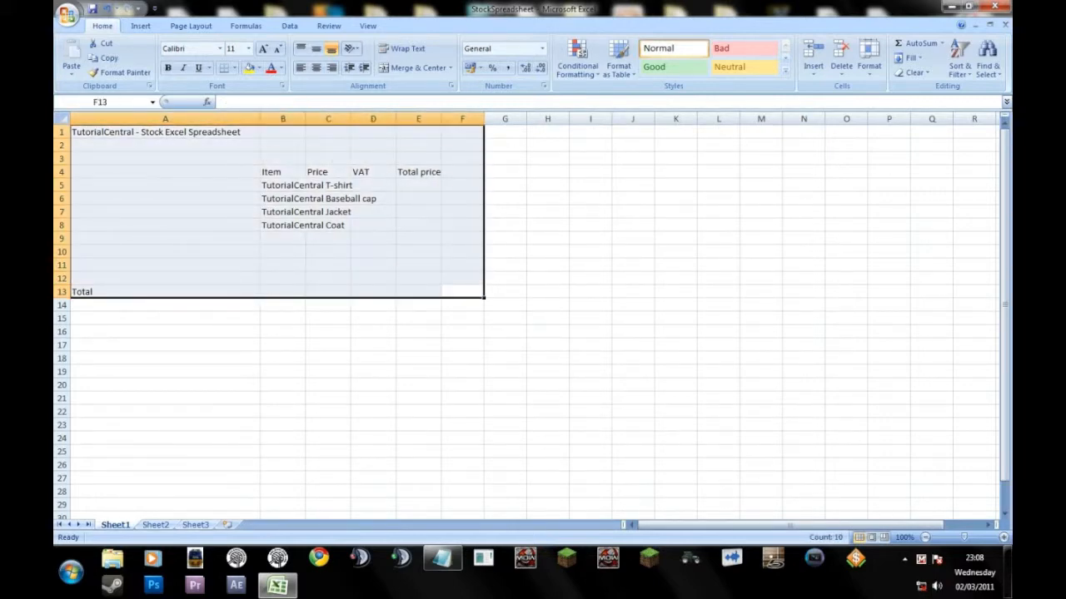
pyautogui.click(418, 132)
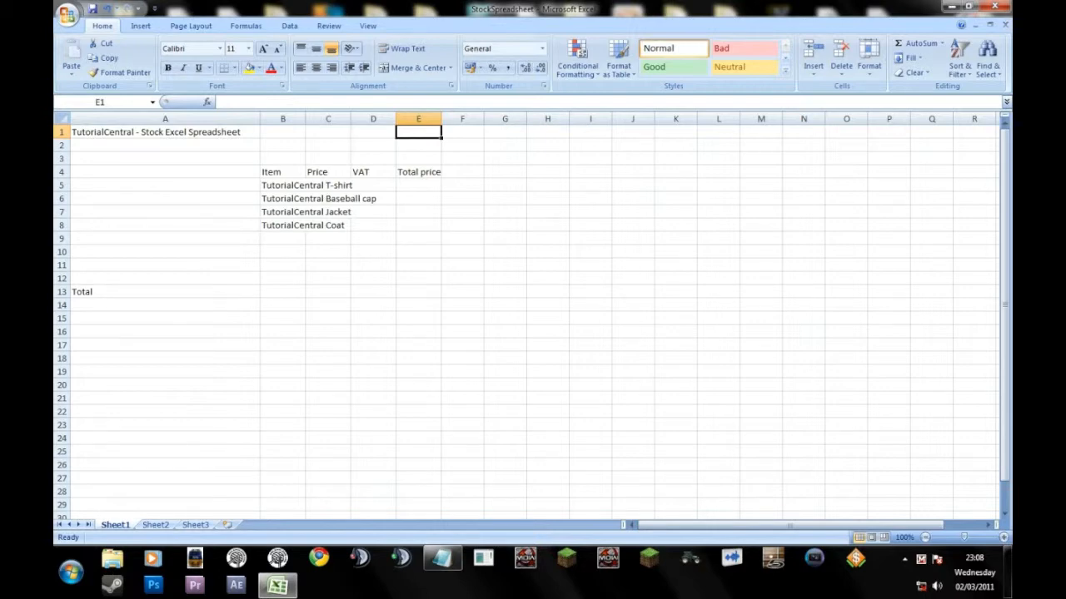
pyautogui.moveTo(462, 305); pyautogui.dragTo(165, 145)
pyautogui.click(418, 238)
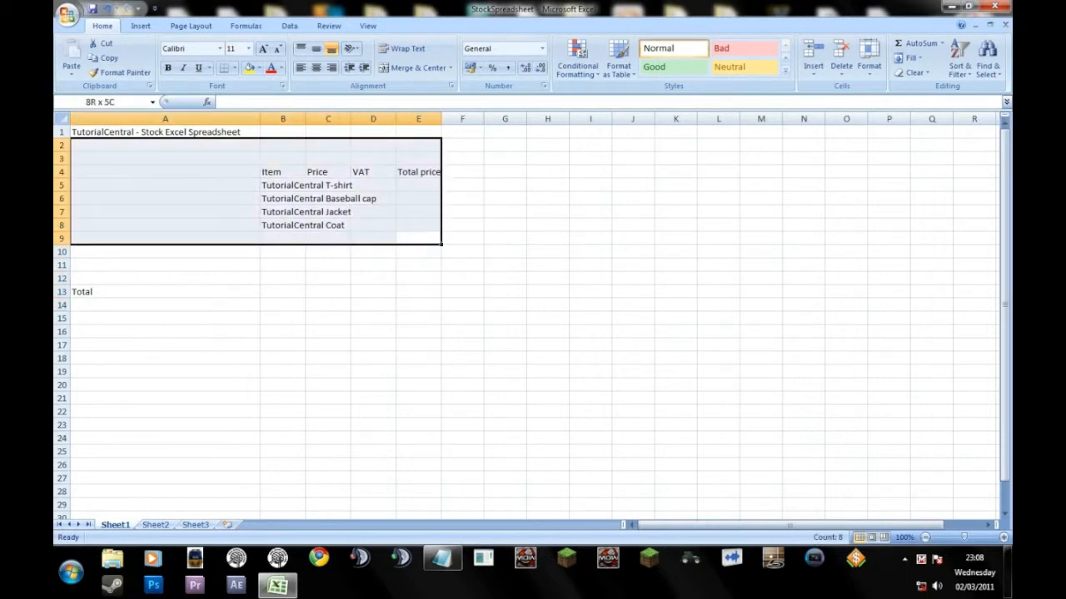
pyautogui.click(283, 184)
pyautogui.click(282, 171)
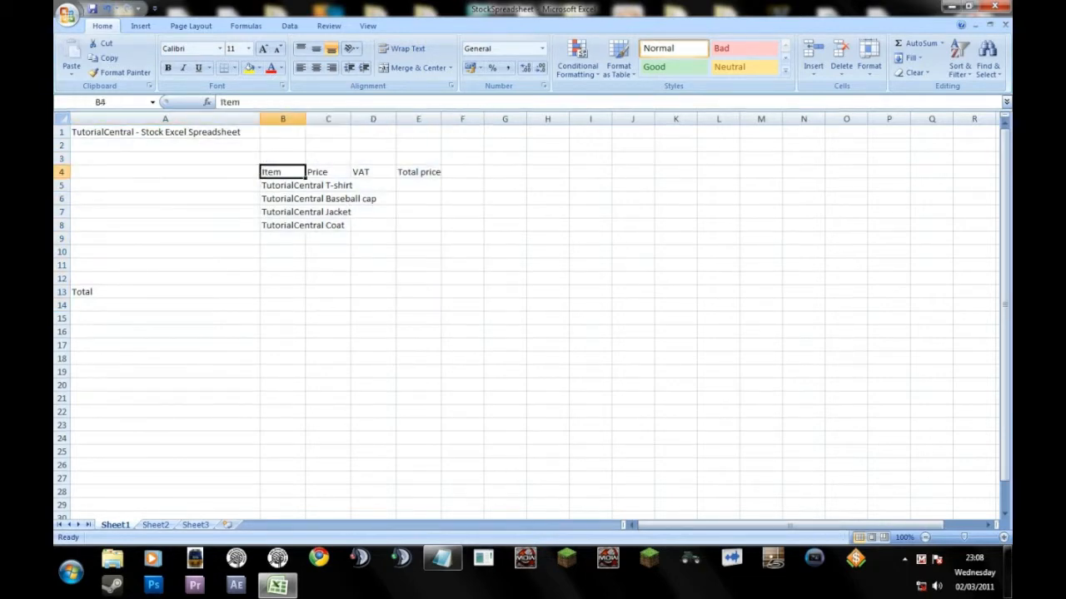
pyautogui.moveTo(282, 171); pyautogui.dragTo(418, 171)
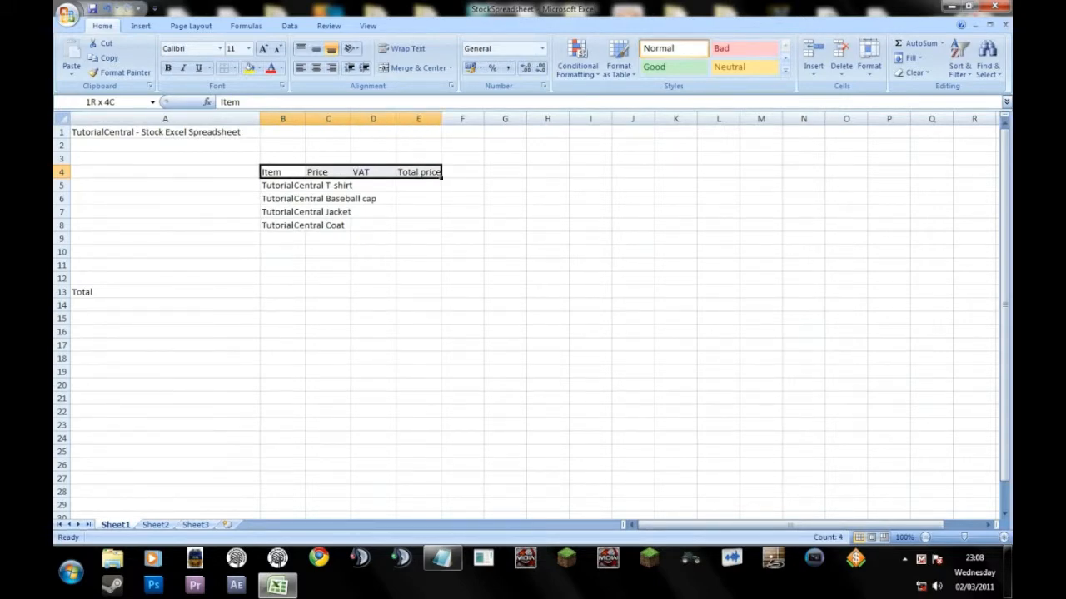
pyautogui.click(418, 198)
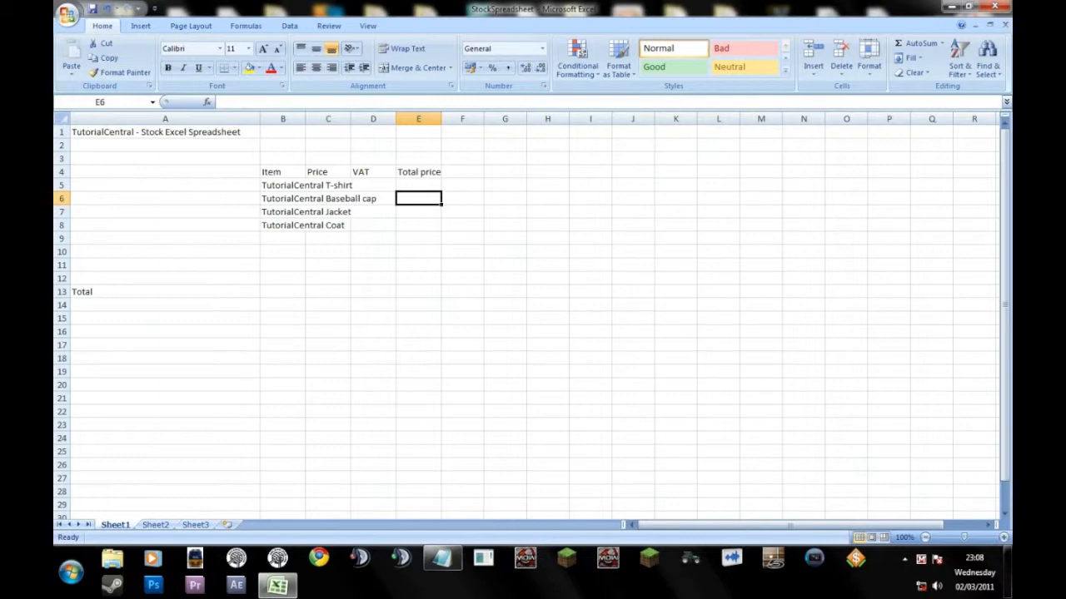
pyautogui.moveTo(283, 185); pyautogui.dragTo(283, 225)
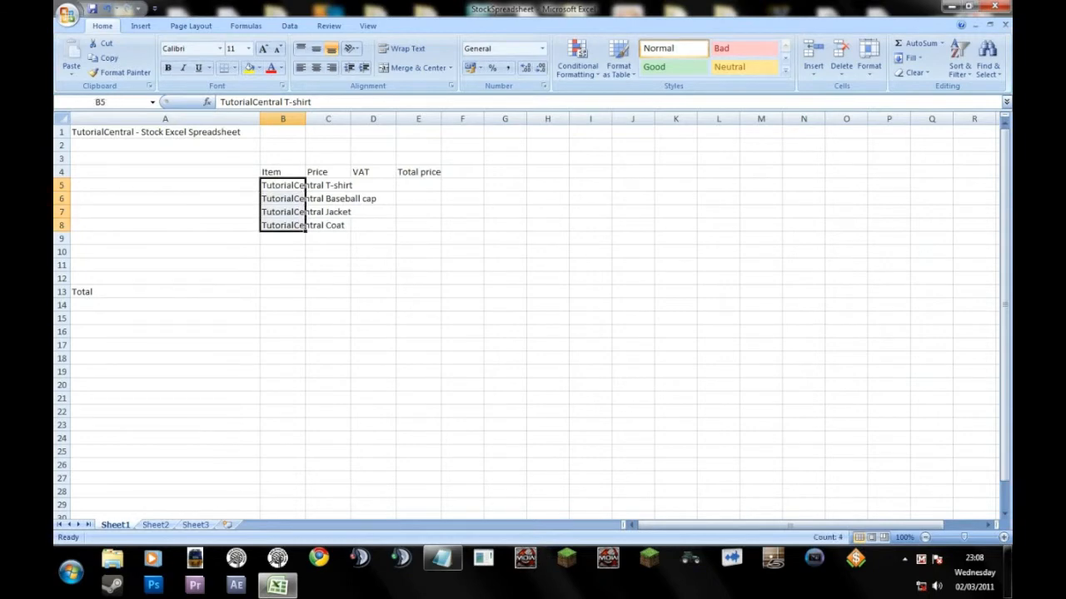
pyautogui.moveTo(328, 185); pyautogui.dragTo(328, 225)
pyautogui.click(373, 198)
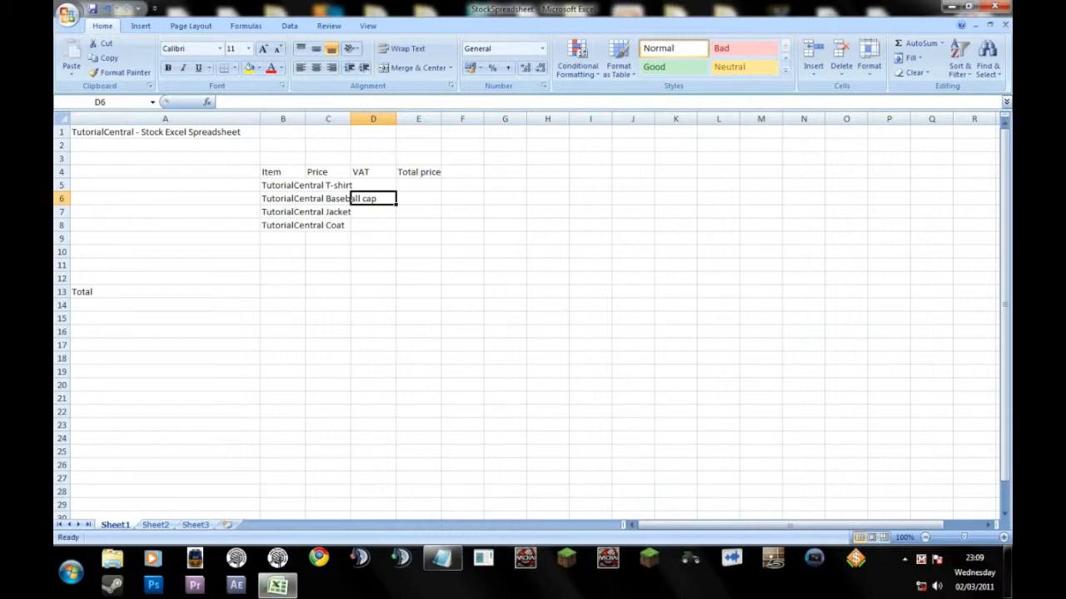
# Widen column B so that the full item names fit inside it.
pyautogui.moveTo(274, 172); pyautogui.dragTo(287, 119)
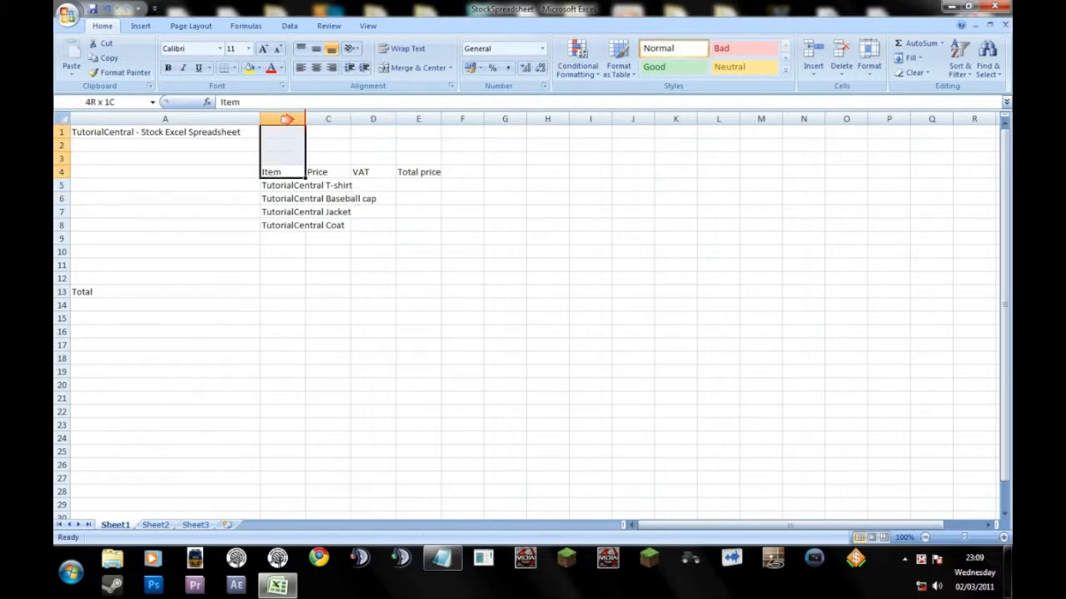
pyautogui.hotkey('shift', 'Down')
pyautogui.hotkey('shift', 'Down')
pyautogui.hotkey('shift', 'Down')
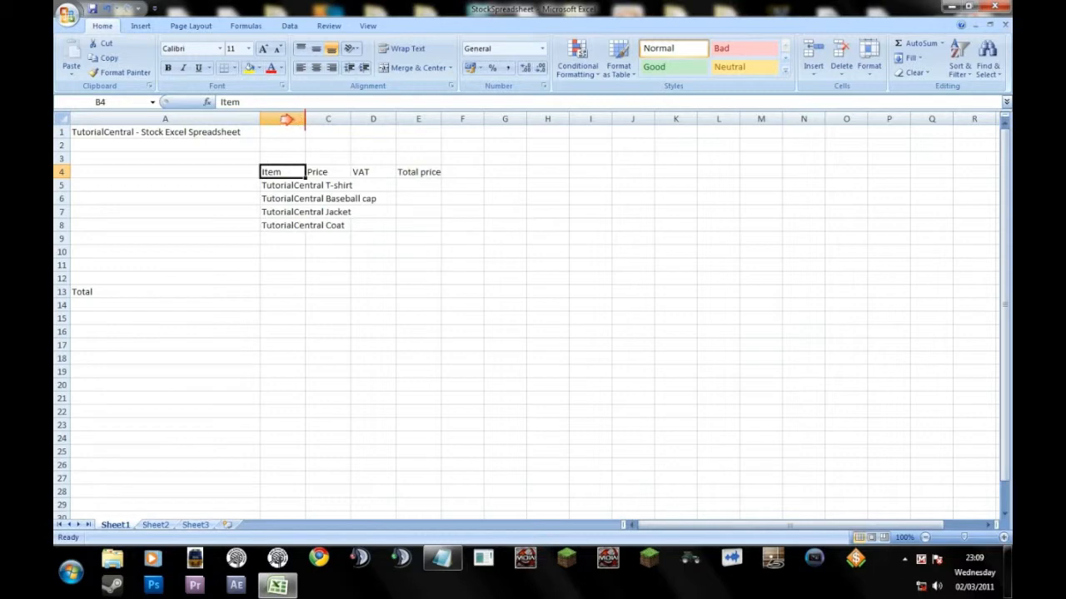
pyautogui.press('Right')
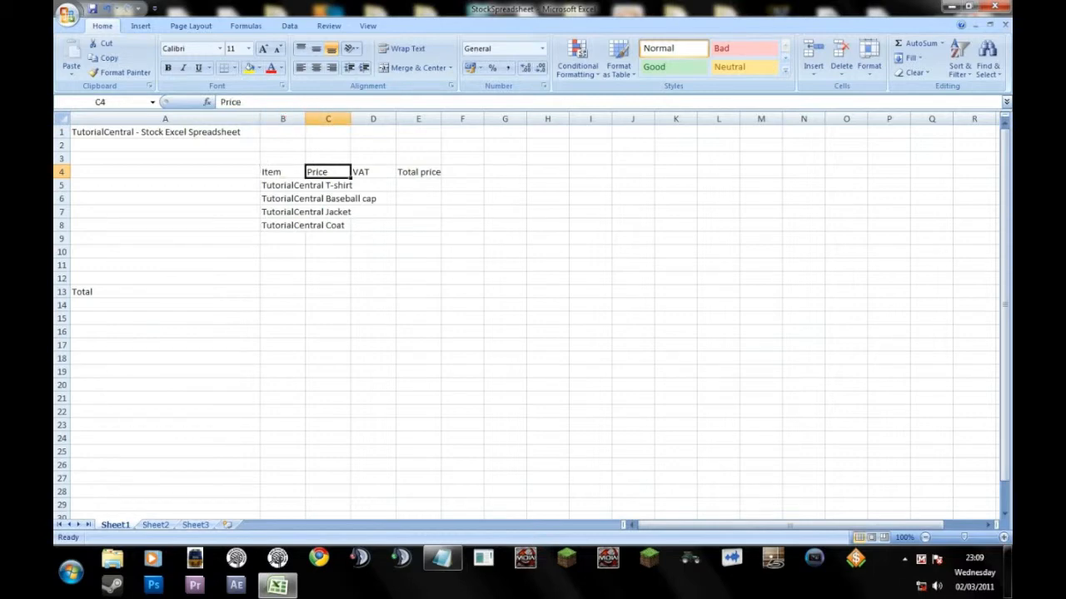
pyautogui.moveTo(304, 118); pyautogui.dragTo(381, 118)
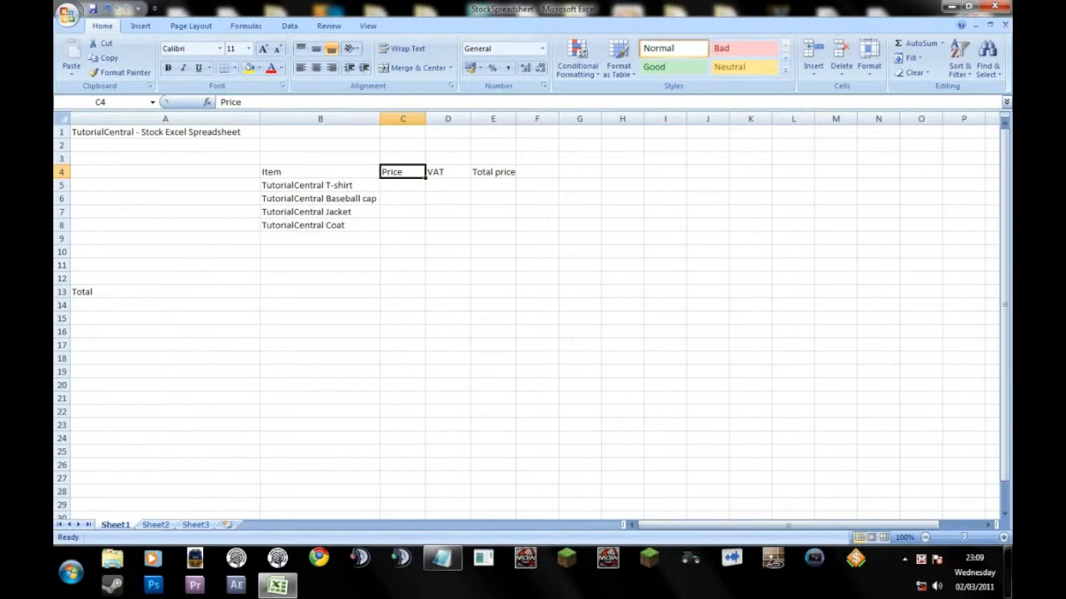
pyautogui.moveTo(380, 118); pyautogui.dragTo(379, 118)
# Review the item table in B4:E8 and its empty cells under Price, VAT and Total price.
pyautogui.moveTo(320, 171); pyautogui.dragTo(320, 224)
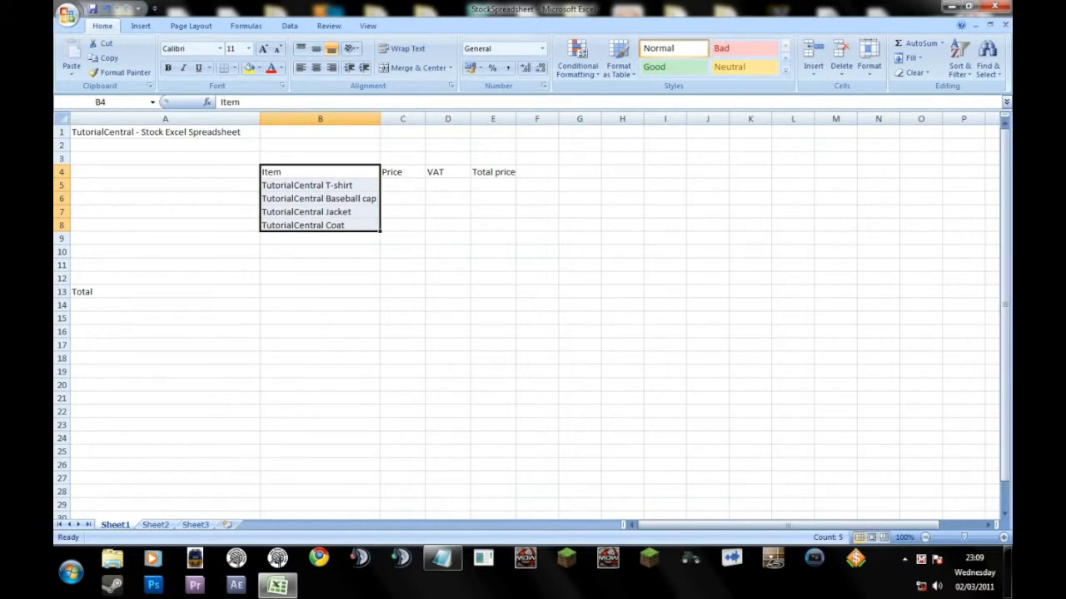
pyautogui.click(403, 186)
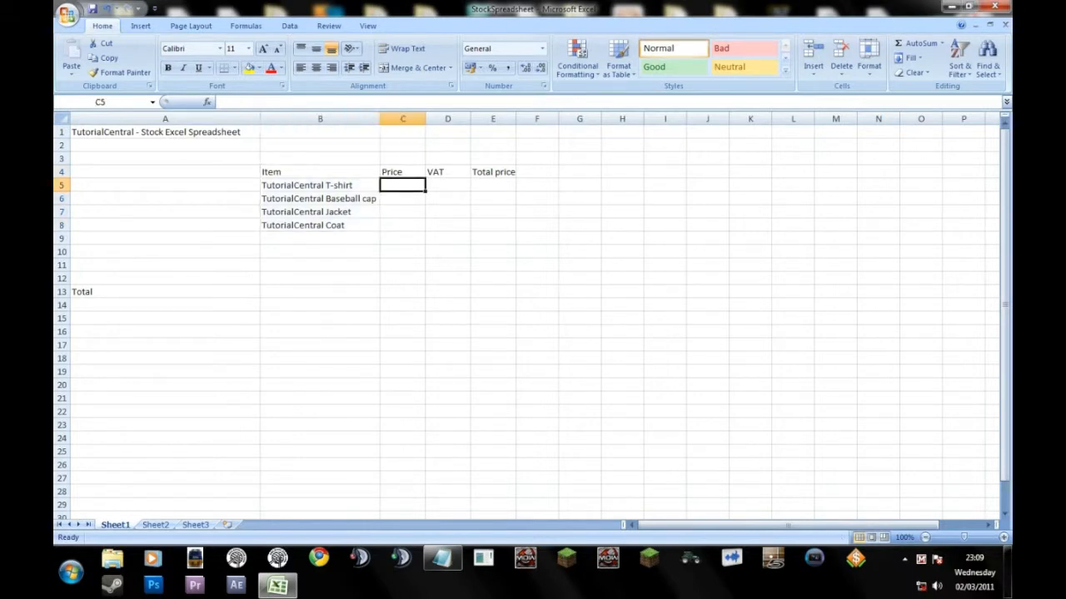
pyautogui.click(320, 172)
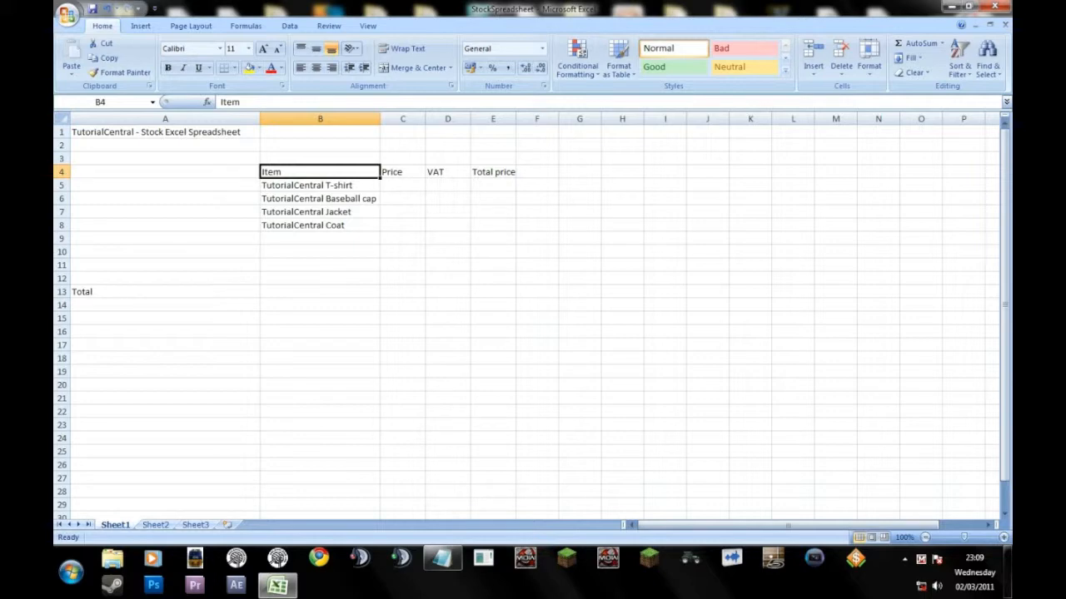
pyautogui.moveTo(320, 172); pyautogui.dragTo(500, 225)
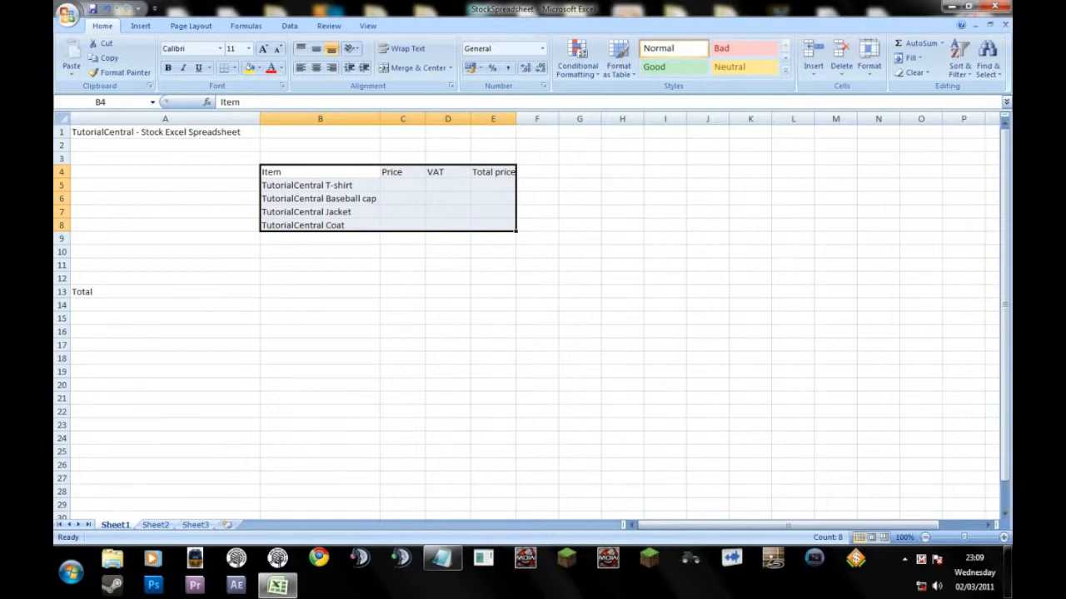
pyautogui.click(403, 212)
pyautogui.moveTo(403, 185); pyautogui.dragTo(493, 238)
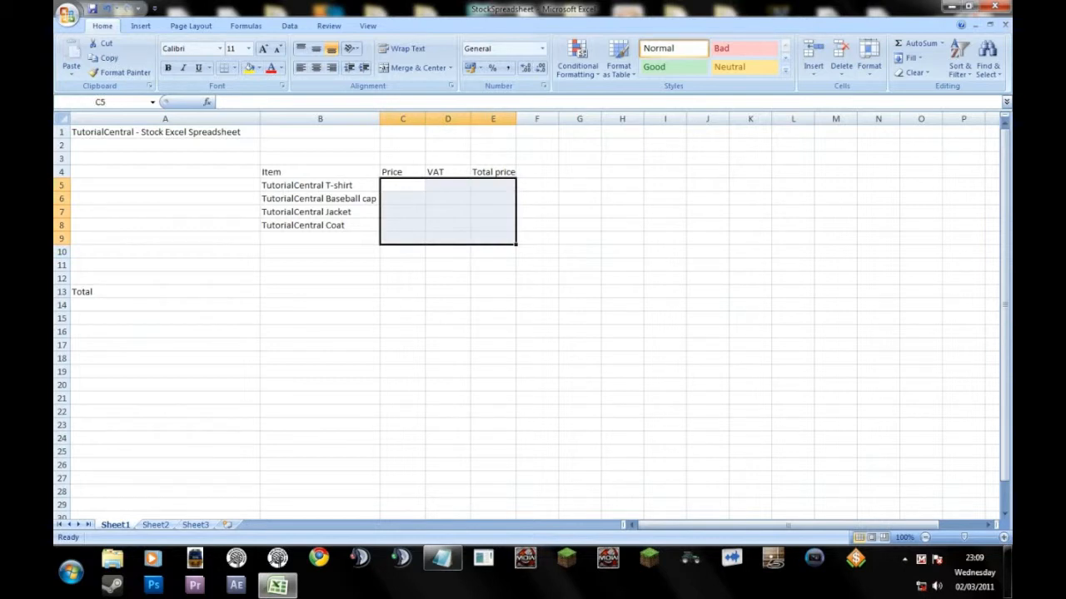
pyautogui.click(448, 265)
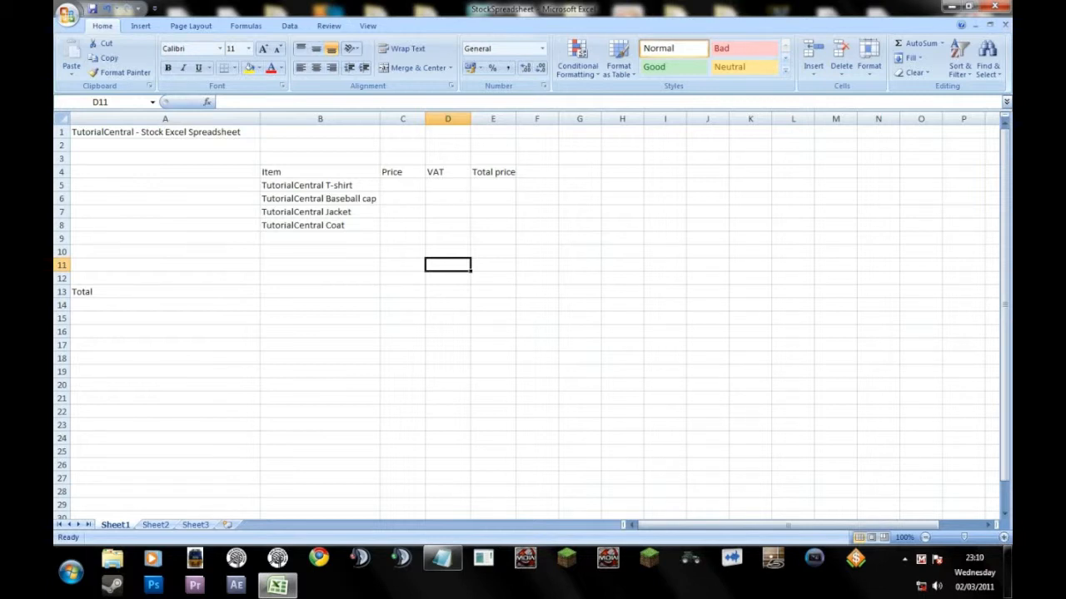
pyautogui.click(403, 172)
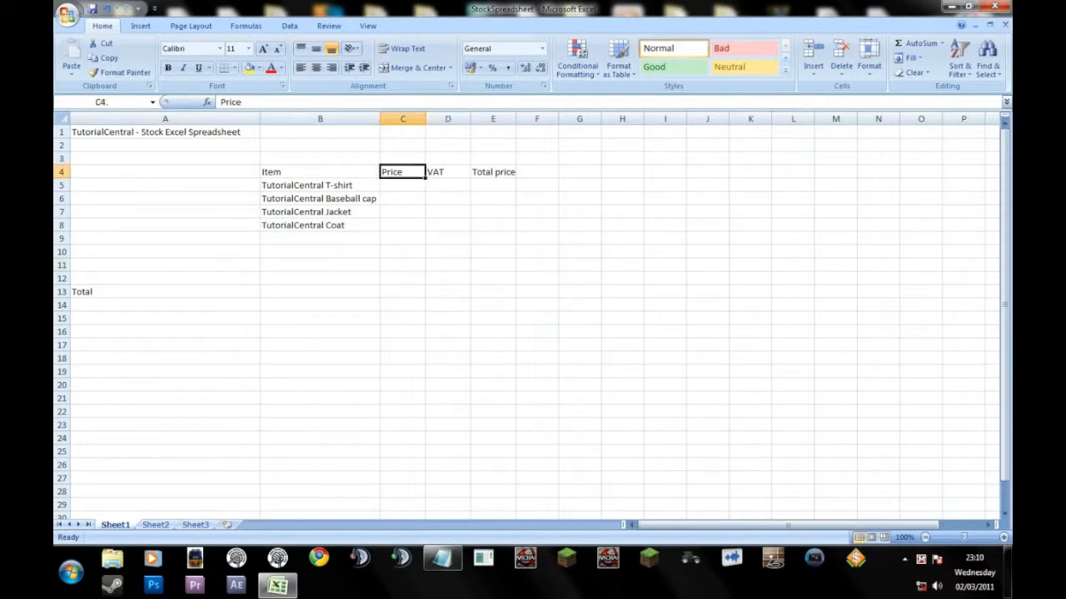
pyautogui.hotkey('shift', 'Right')
pyautogui.hotkey('shift', 'Right')
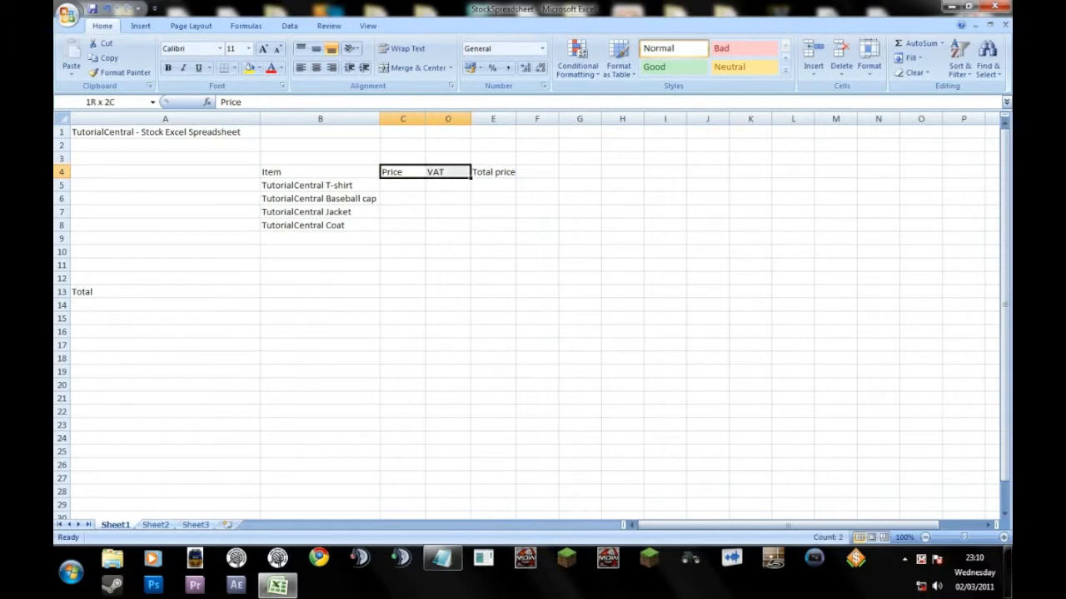
pyautogui.click(403, 185)
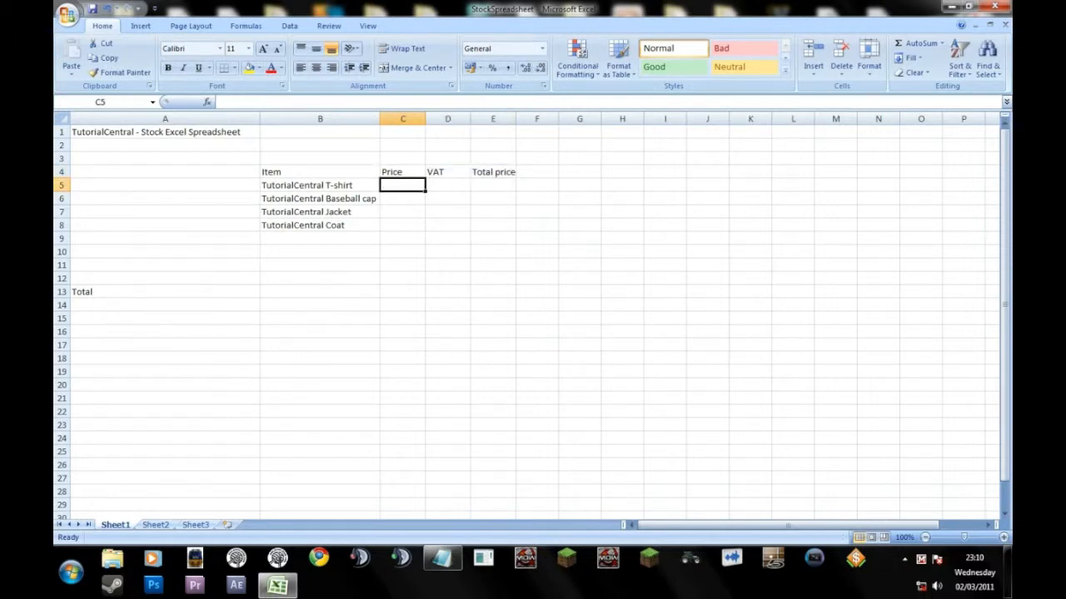
pyautogui.moveTo(403, 186); pyautogui.dragTo(493, 226)
pyautogui.click(493, 253)
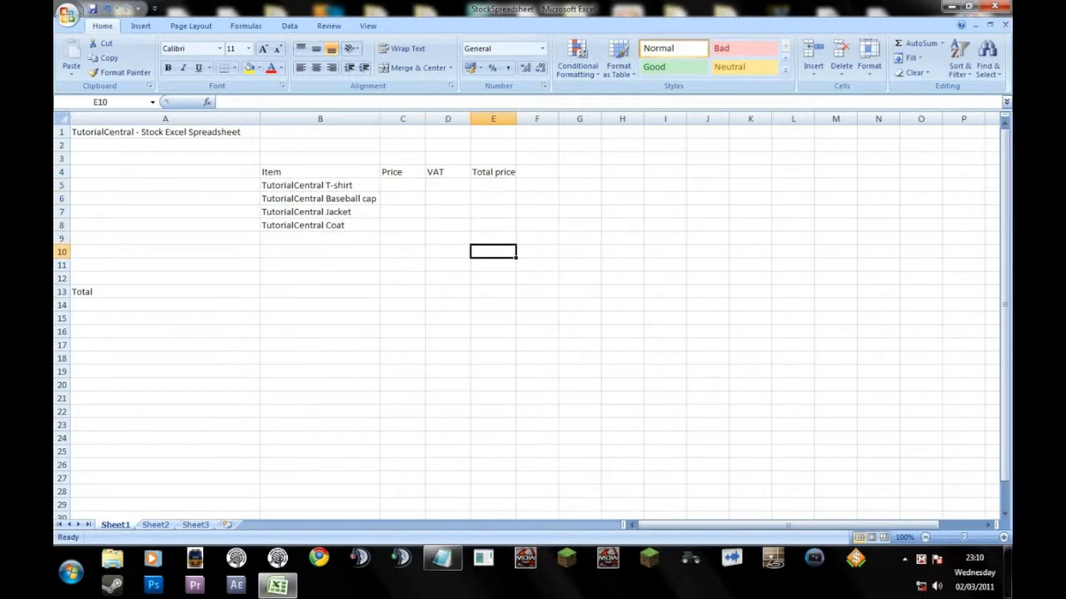
# Format the Price, VAT and Total price cells C5:E8 as Currency with the £ symbol and 2 decimal places.
pyautogui.click(403, 185)
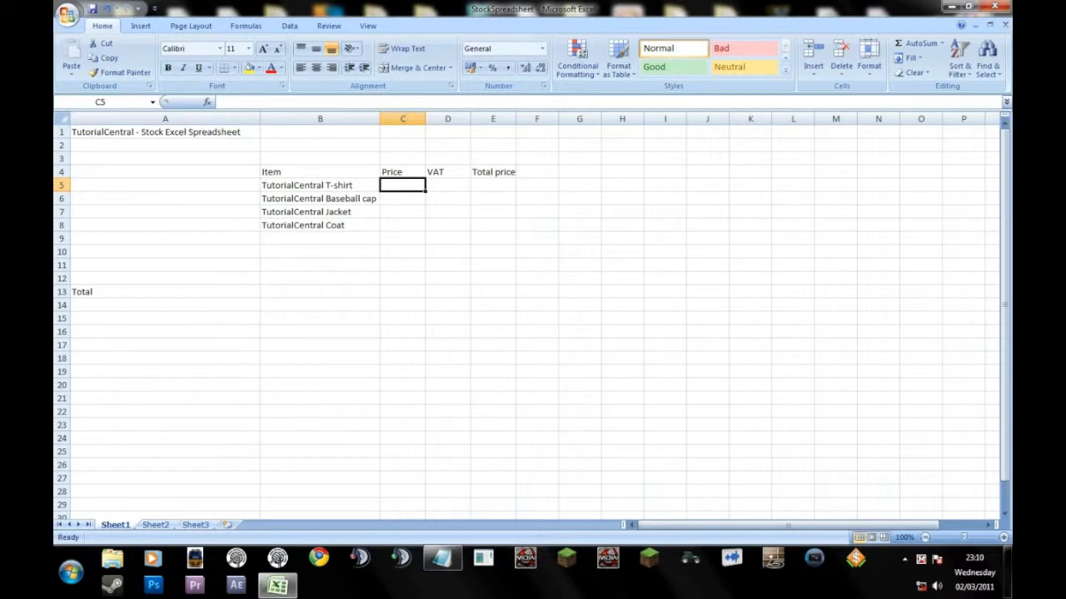
pyautogui.hotkey('shift', 'Right')
pyautogui.hotkey('shift', 'Right')
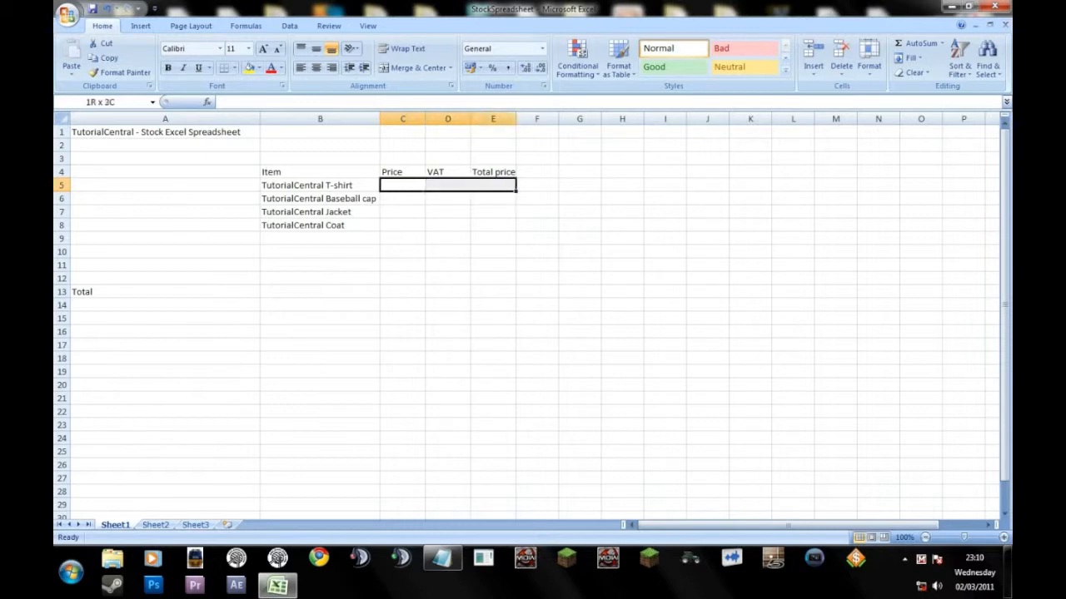
pyautogui.hotkey('shift', 'Down')
pyautogui.hotkey('shift', 'Down')
pyautogui.hotkey('shift', 'Down')
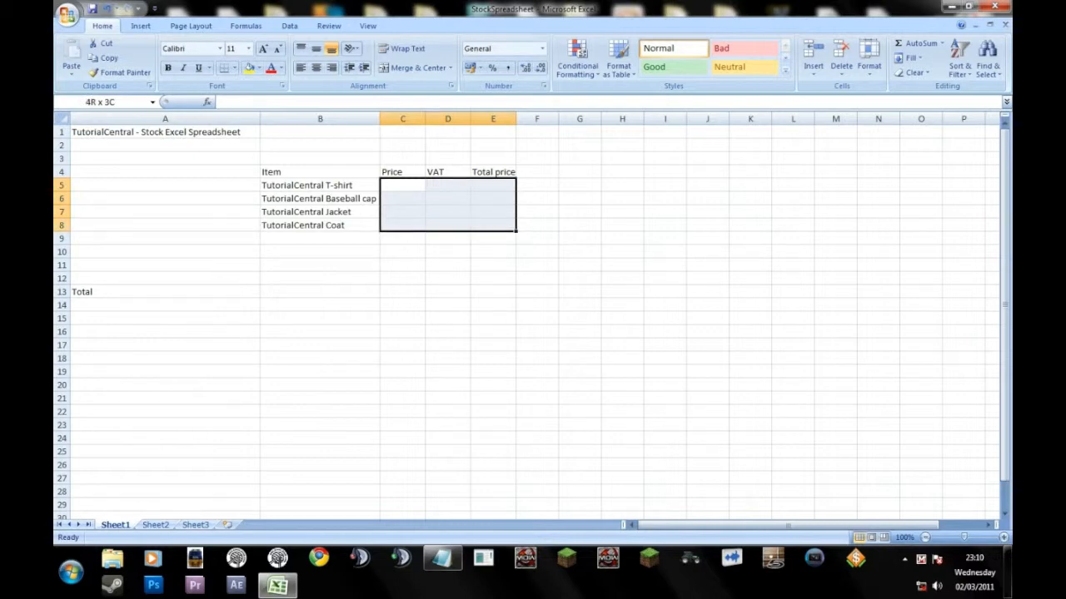
pyautogui.hotkey('shift', 'Right')
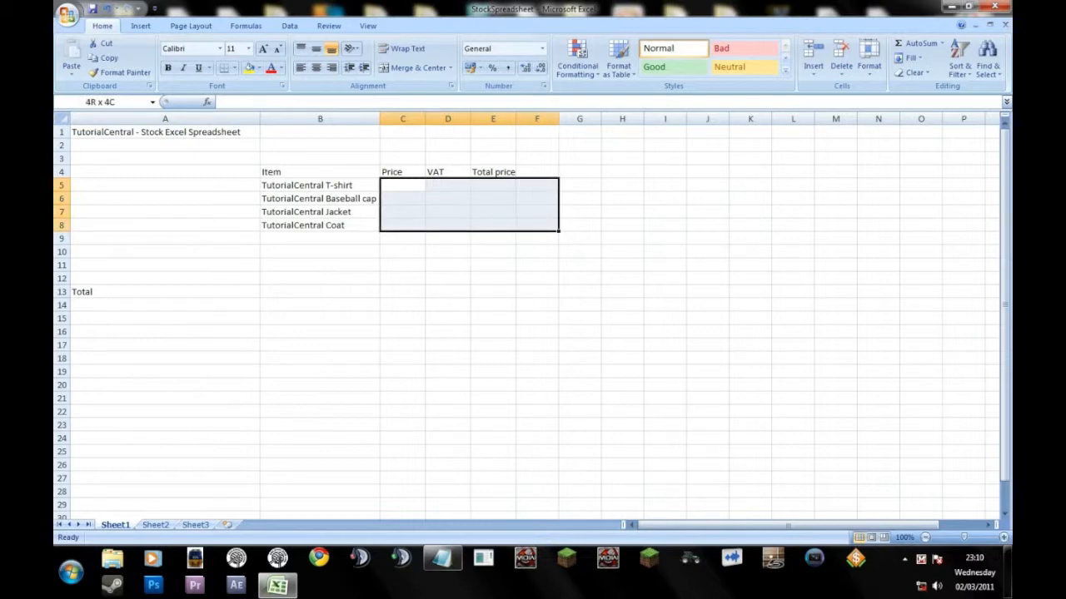
pyautogui.hotkey('shift', 'Left')
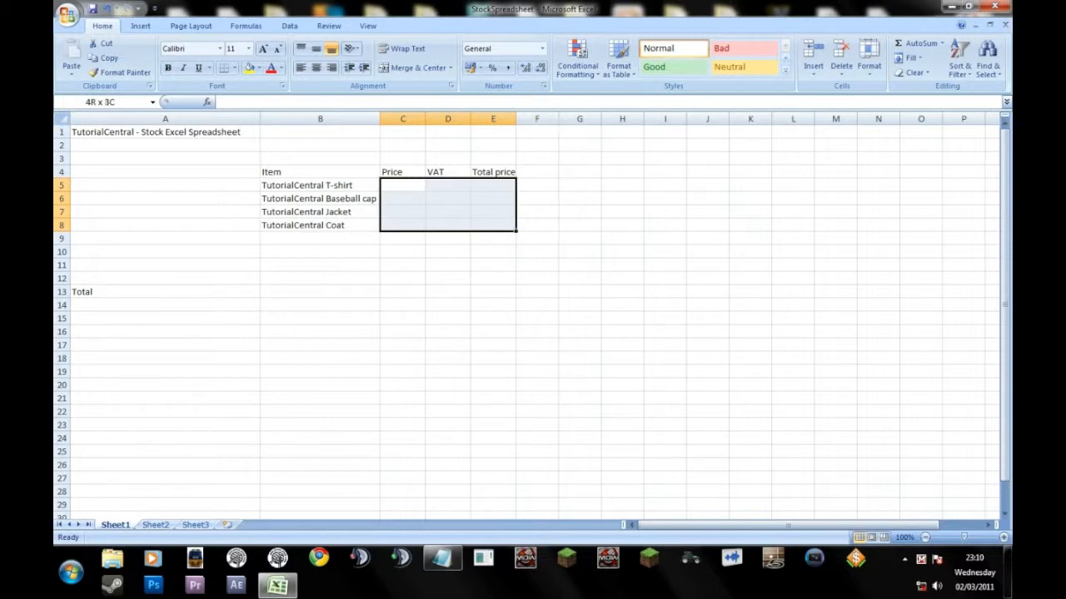
pyautogui.hotkey('shift', 'Down')
pyautogui.hotkey('shift', 'Up')
pyautogui.hotkey('shift', 'Left')
pyautogui.hotkey('shift', 'Right')
pyautogui.rightClick(447, 206)
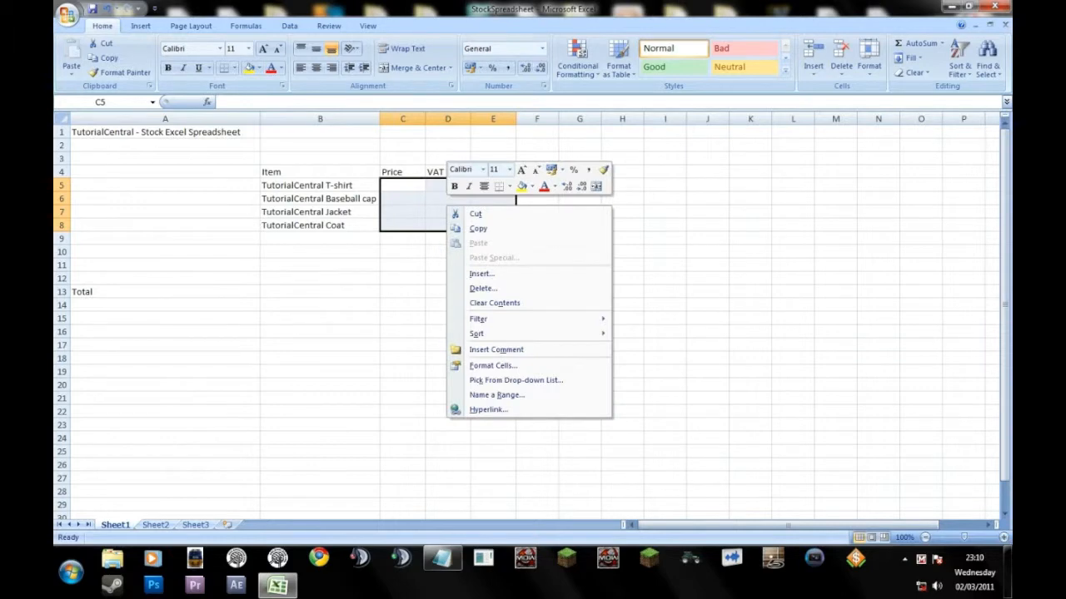
pyautogui.click(493, 365)
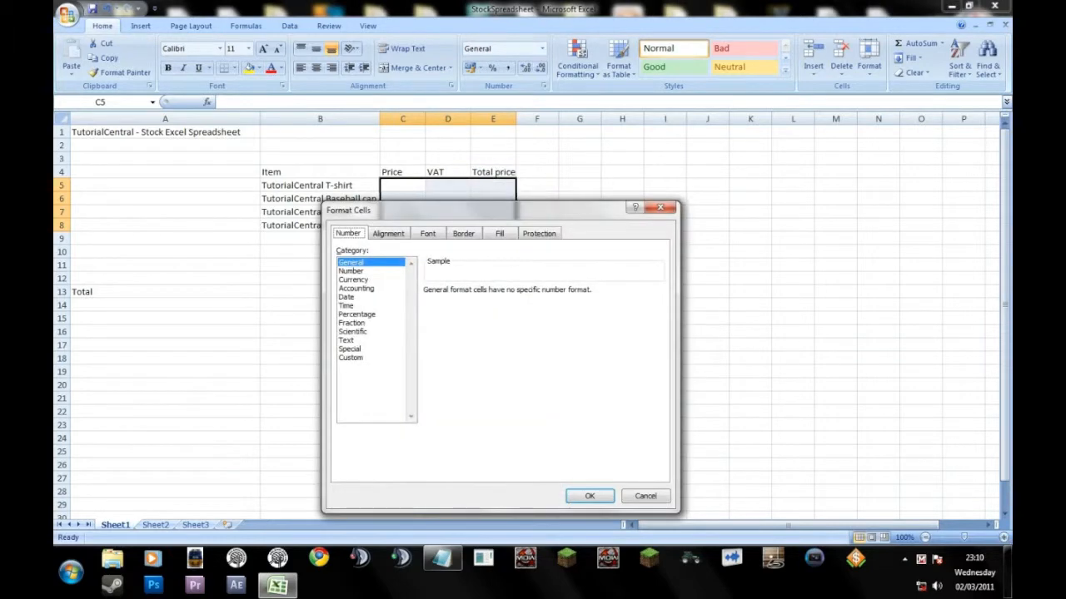
pyautogui.moveTo(492, 210); pyautogui.dragTo(490, 249)
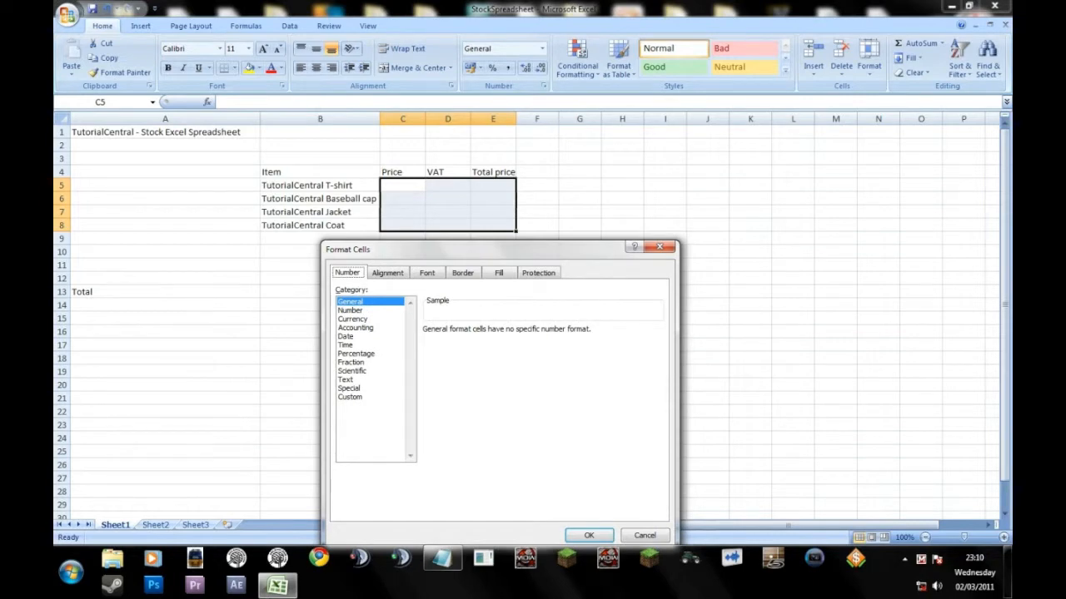
pyautogui.click(353, 319)
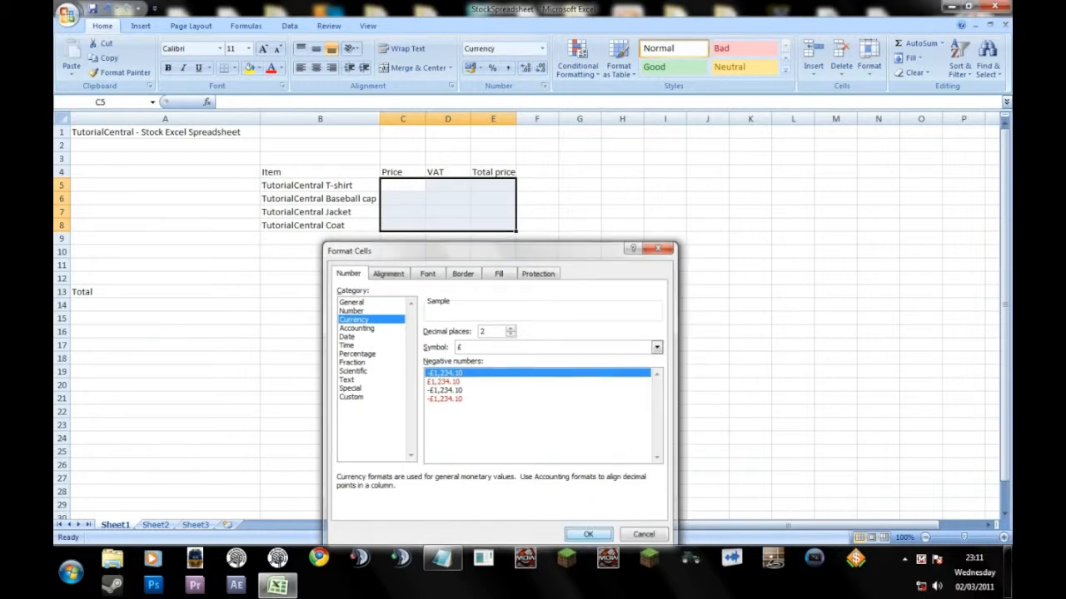
pyautogui.click(589, 535)
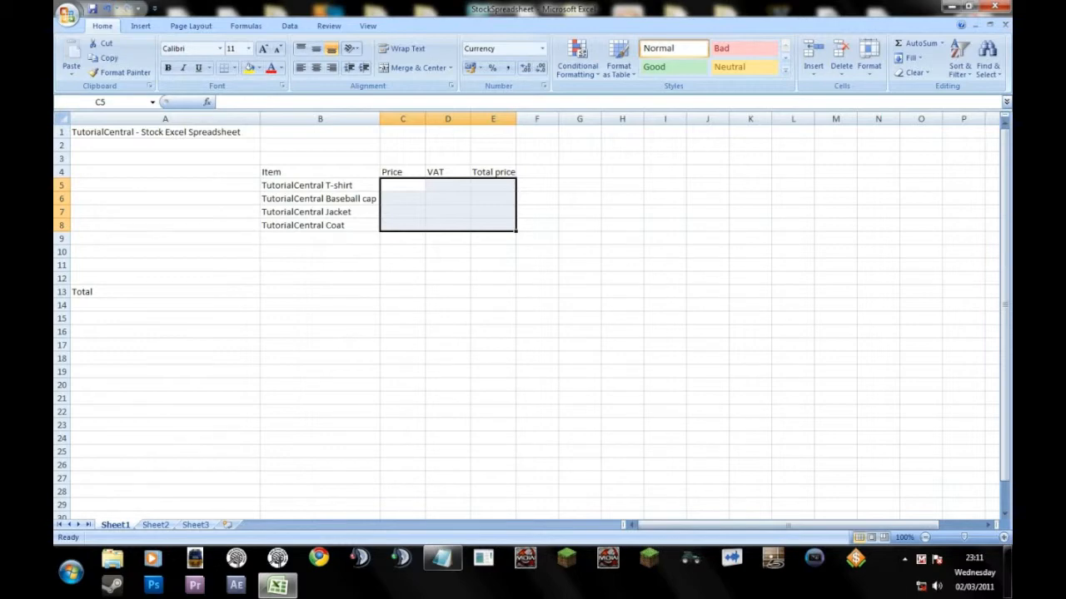
# Enter 5 as a trial price for the T-shirt in cell C5.
pyautogui.click(403, 186)
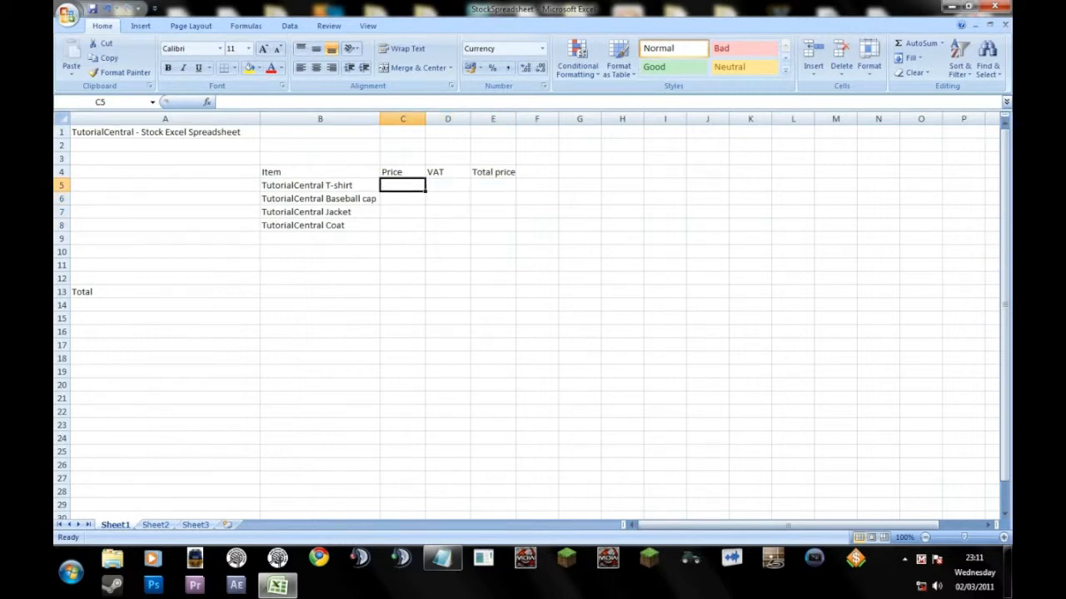
pyautogui.doubleClick(403, 185)
pyautogui.write('5')
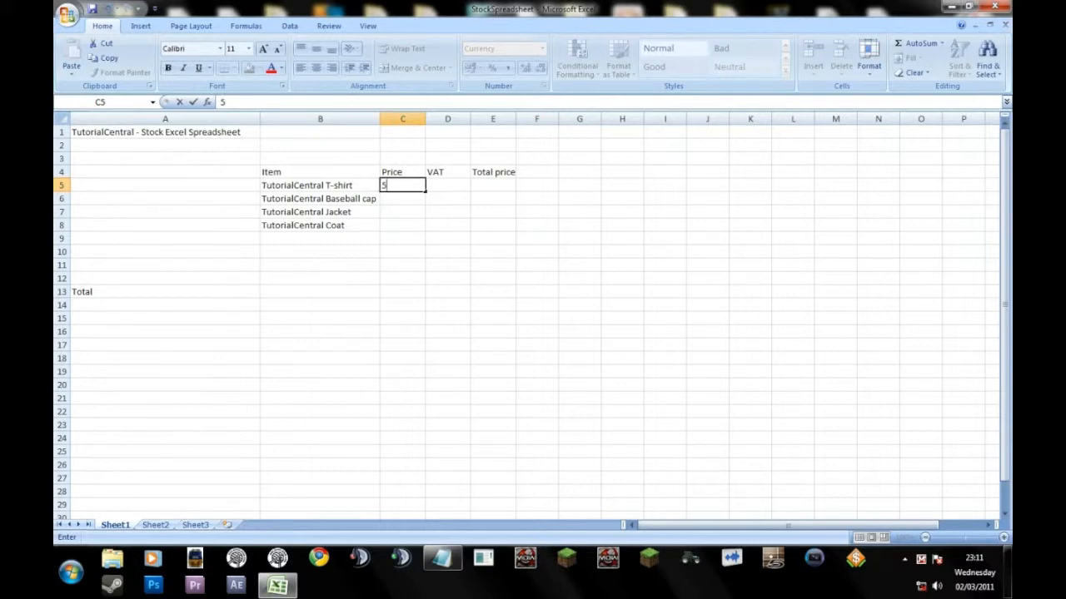
pyautogui.press('Return')
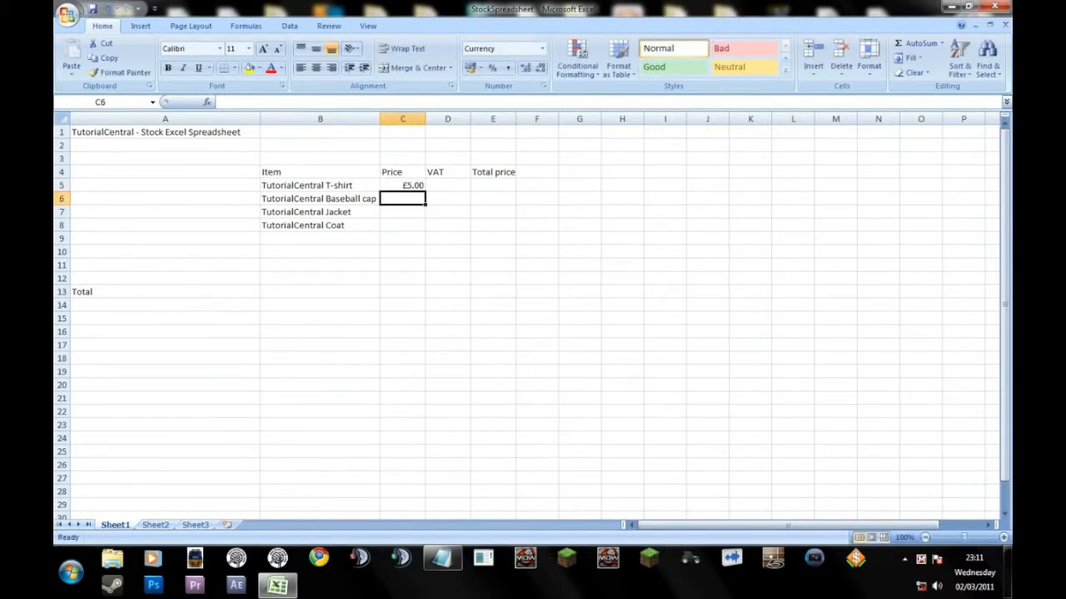
# Clear the trial price from cell C5.
pyautogui.click(403, 185)
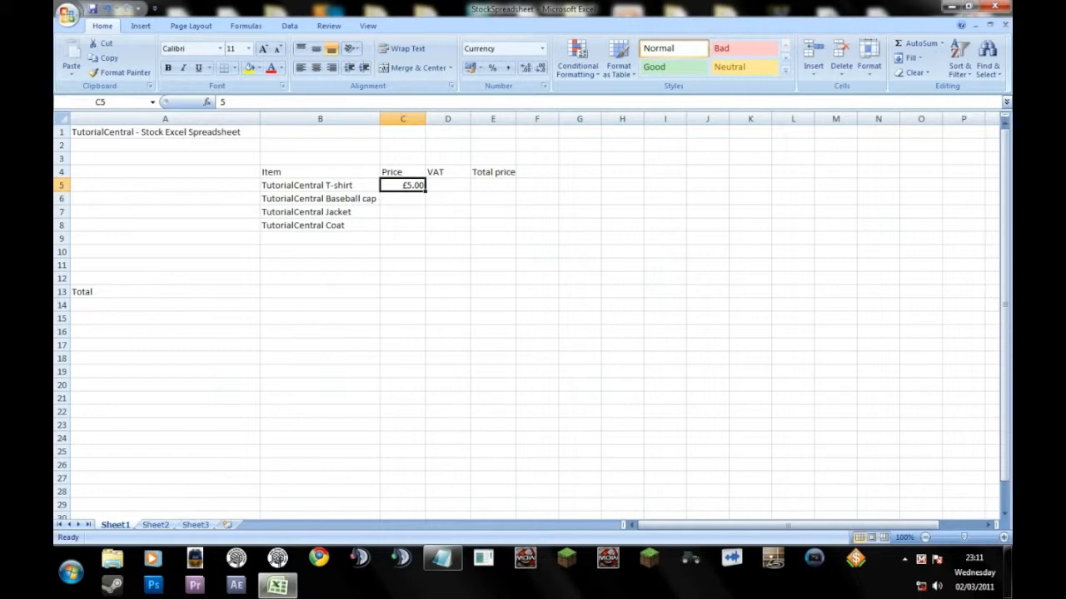
pyautogui.doubleClick(403, 186)
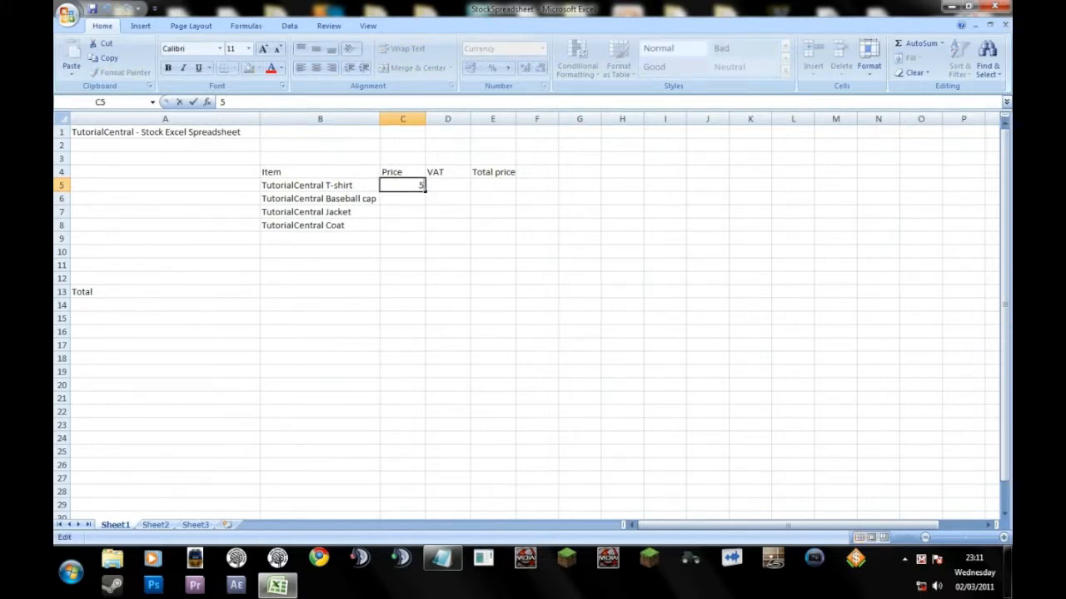
pyautogui.press('BackSpace')
pyautogui.press('Return')
# Open the cell formatting settings for C5:E8 and review the Alignment and Font options.
pyautogui.moveTo(403, 185); pyautogui.dragTo(494, 225)
pyautogui.rightClick(439, 203)
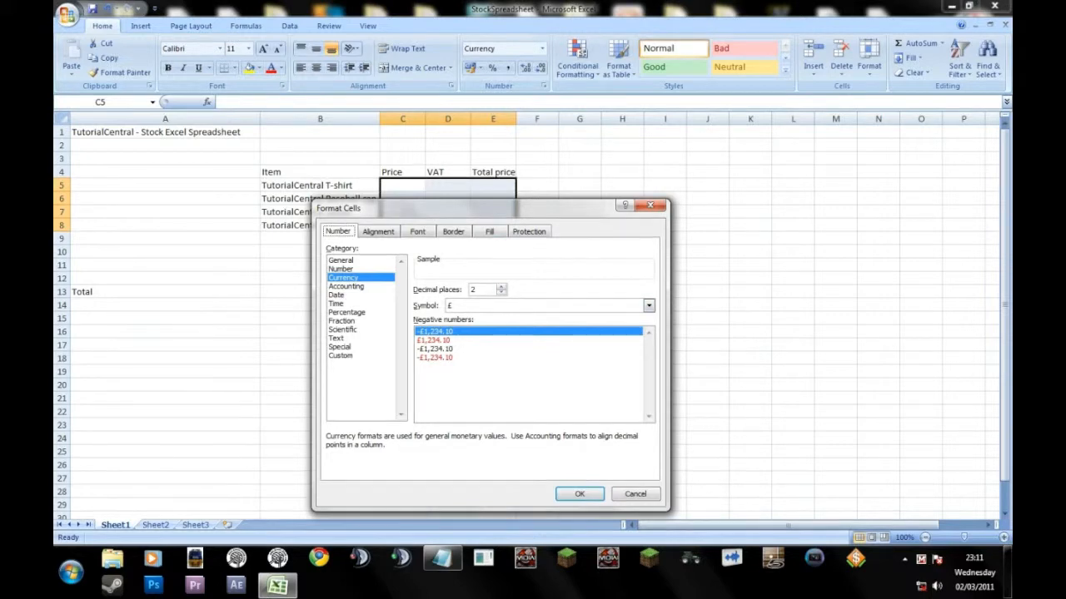
pyautogui.click(378, 231)
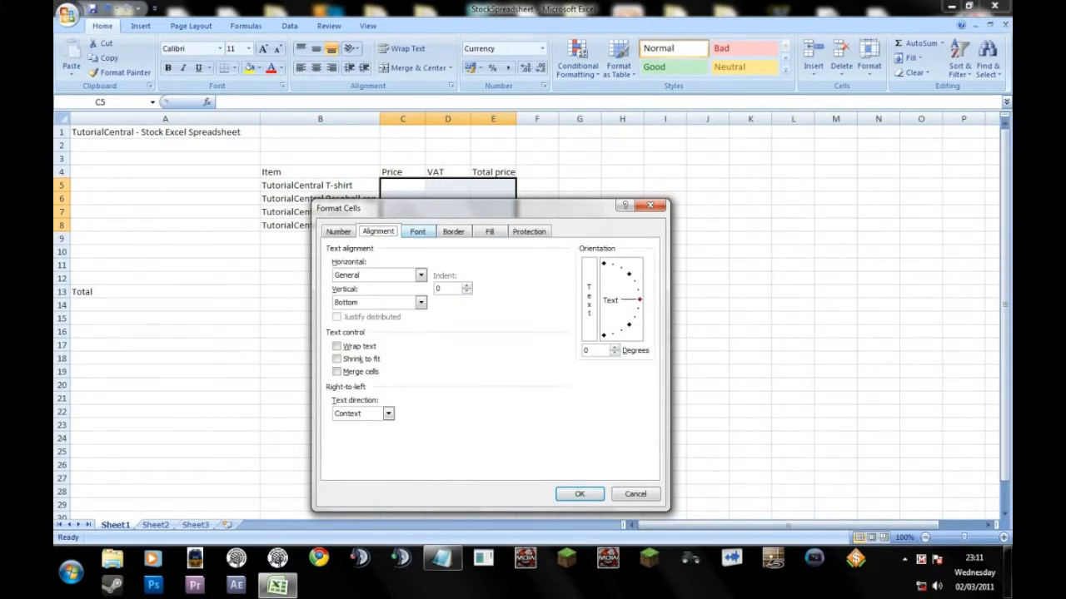
pyautogui.click(417, 232)
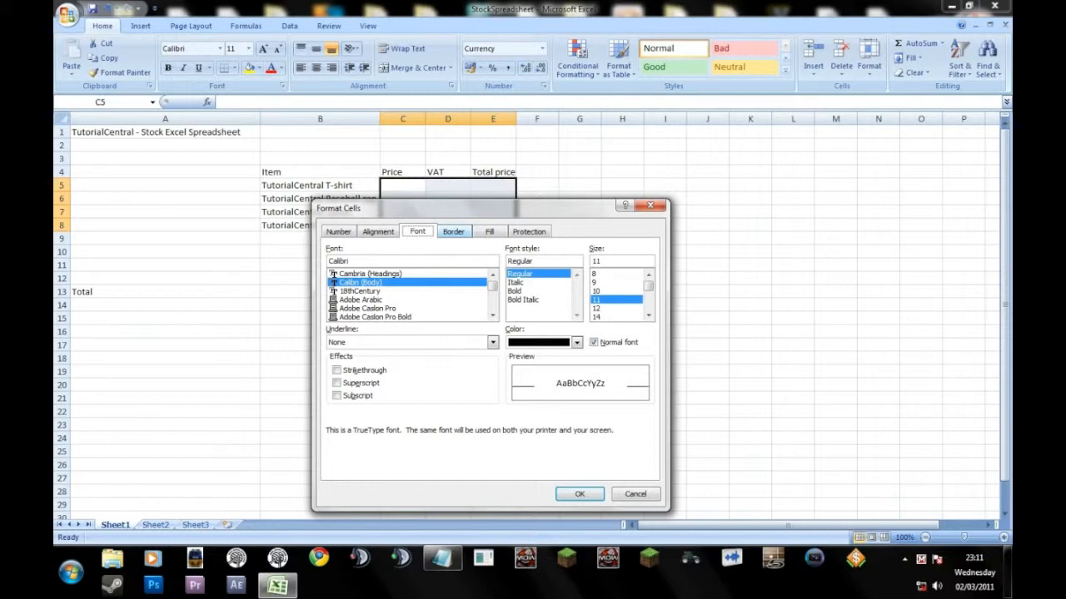
# Try the Outline and Inside border presets on C5:E8, and reset the borders to None.
pyautogui.click(453, 232)
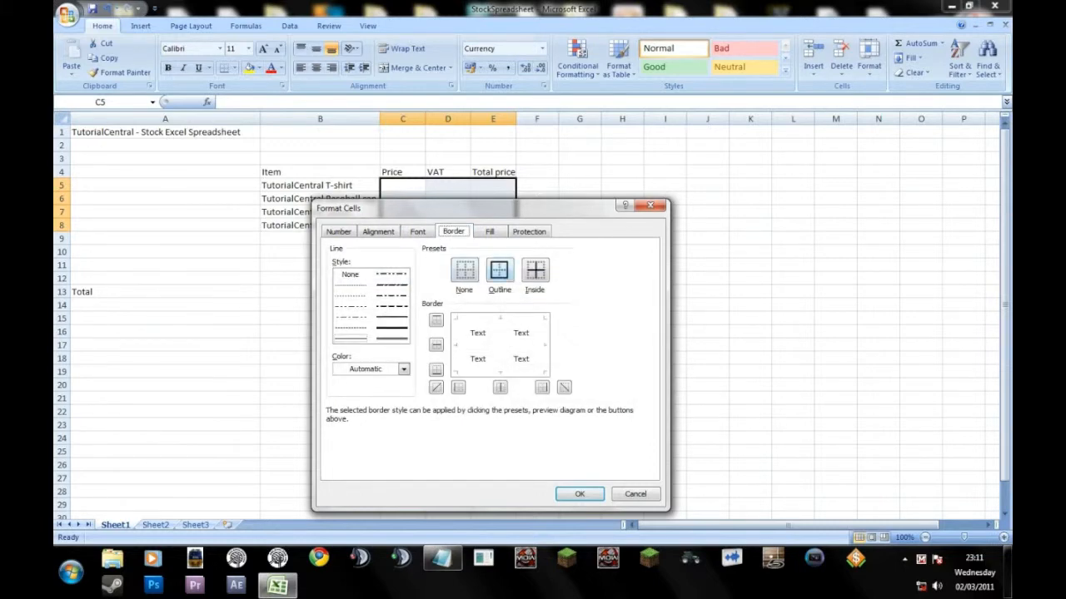
pyautogui.moveTo(483, 208); pyautogui.dragTo(471, 255)
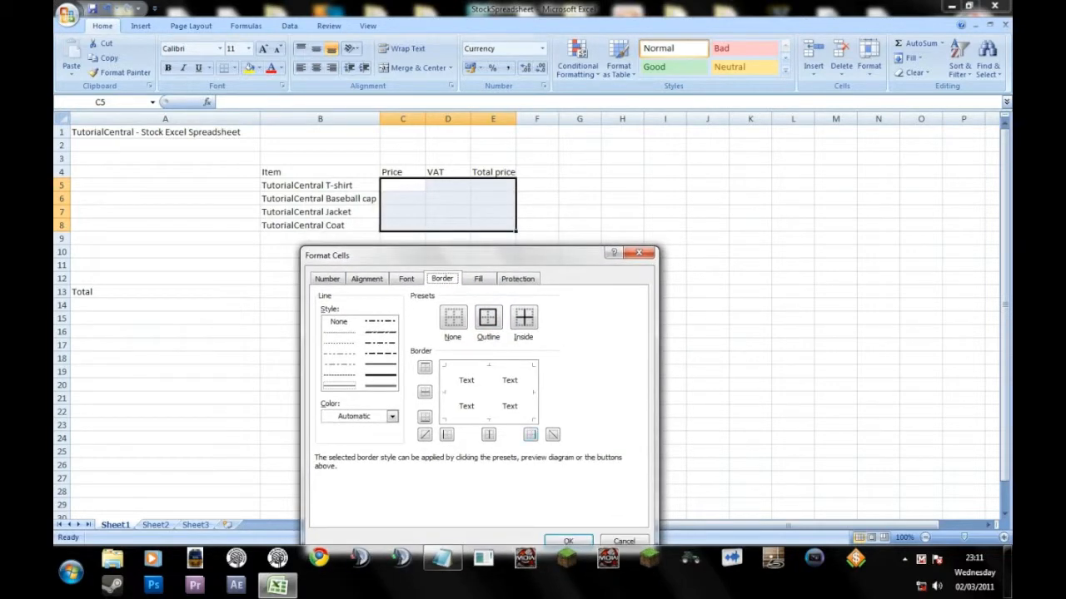
pyautogui.click(487, 317)
pyautogui.click(524, 318)
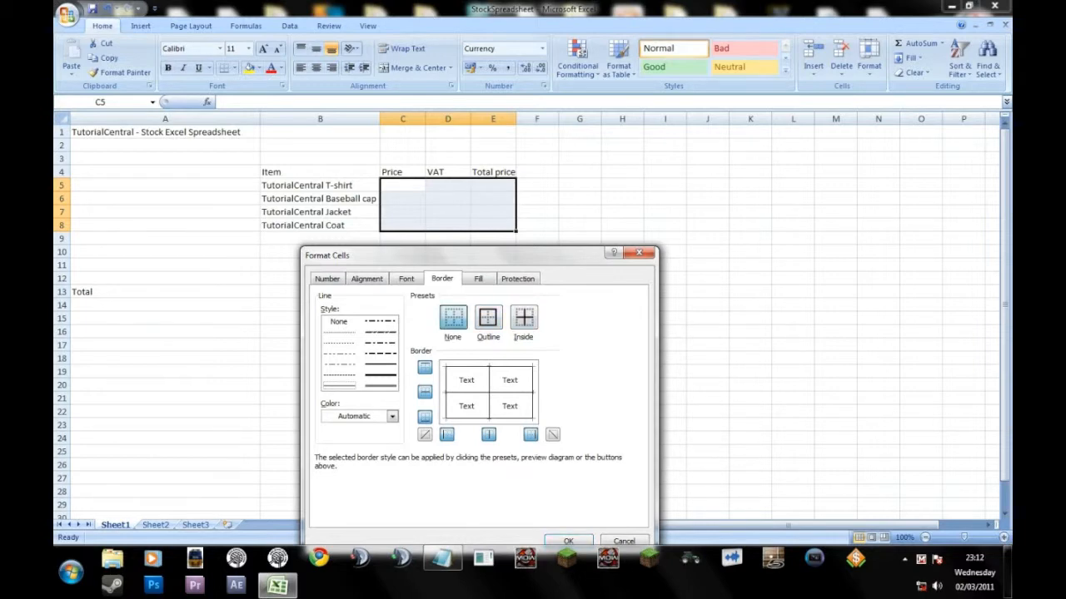
pyautogui.click(452, 317)
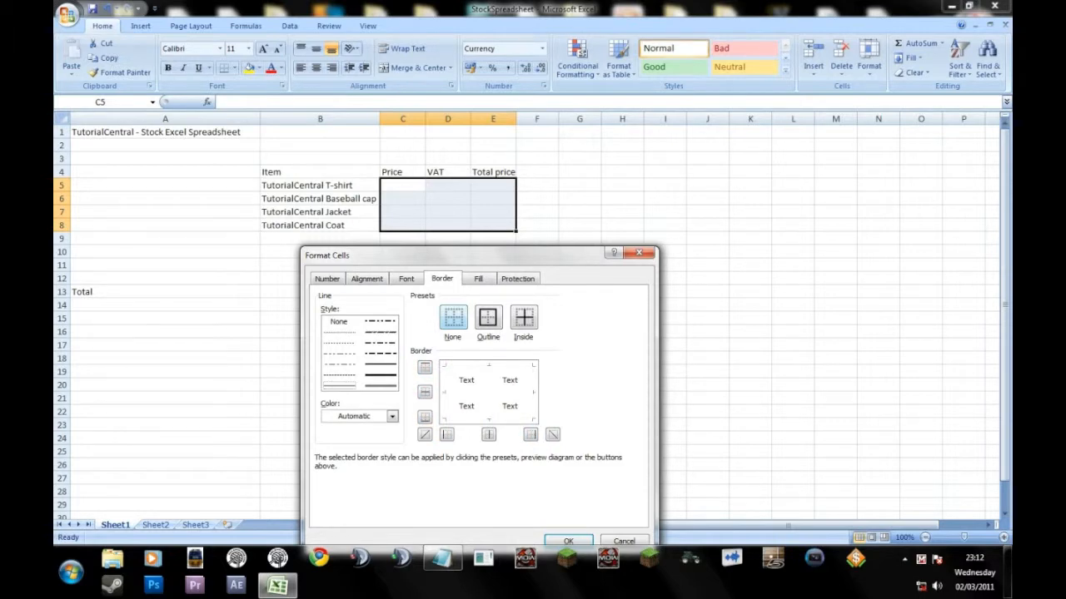
# Try individual horizontal borders for C5:E8 and set an Outline border around the range.
pyautogui.click(425, 367)
pyautogui.click(425, 391)
pyautogui.click(424, 417)
pyautogui.click(488, 317)
pyautogui.click(424, 391)
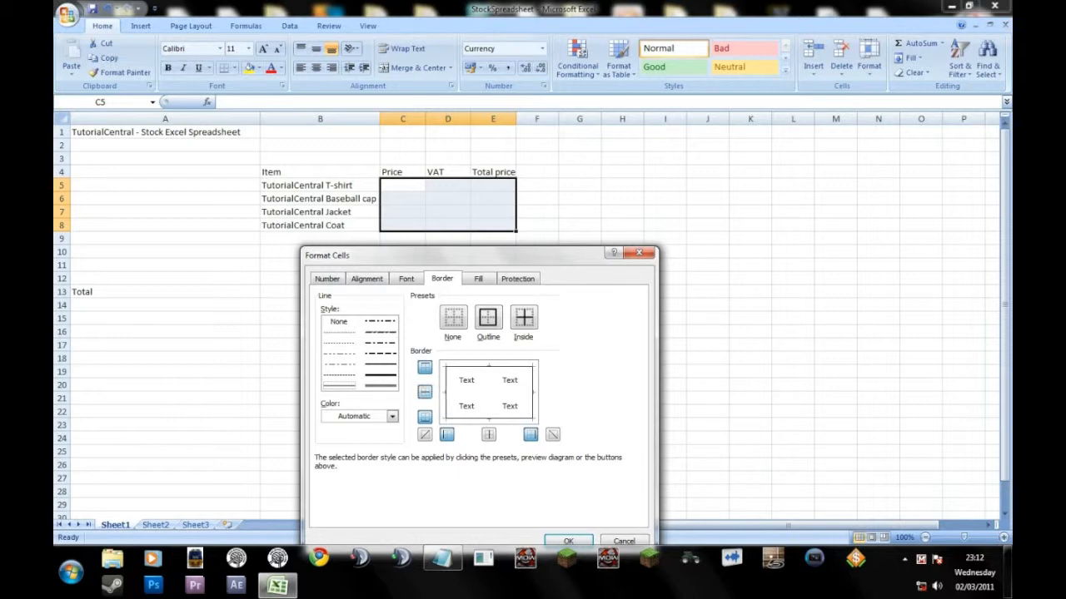
# Test switching the individual borders of C5:E8 off and on, and add the Inside borders to the outline.
pyautogui.click(425, 391)
pyautogui.click(424, 391)
pyautogui.click(424, 416)
pyautogui.click(425, 417)
pyautogui.click(447, 435)
pyautogui.click(447, 434)
pyautogui.click(530, 435)
pyautogui.click(531, 434)
pyautogui.click(424, 367)
pyautogui.click(425, 367)
pyautogui.click(424, 368)
pyautogui.click(424, 367)
pyautogui.click(424, 417)
pyautogui.click(424, 417)
pyautogui.click(447, 435)
pyautogui.click(447, 434)
pyautogui.click(531, 435)
pyautogui.click(530, 434)
pyautogui.click(524, 317)
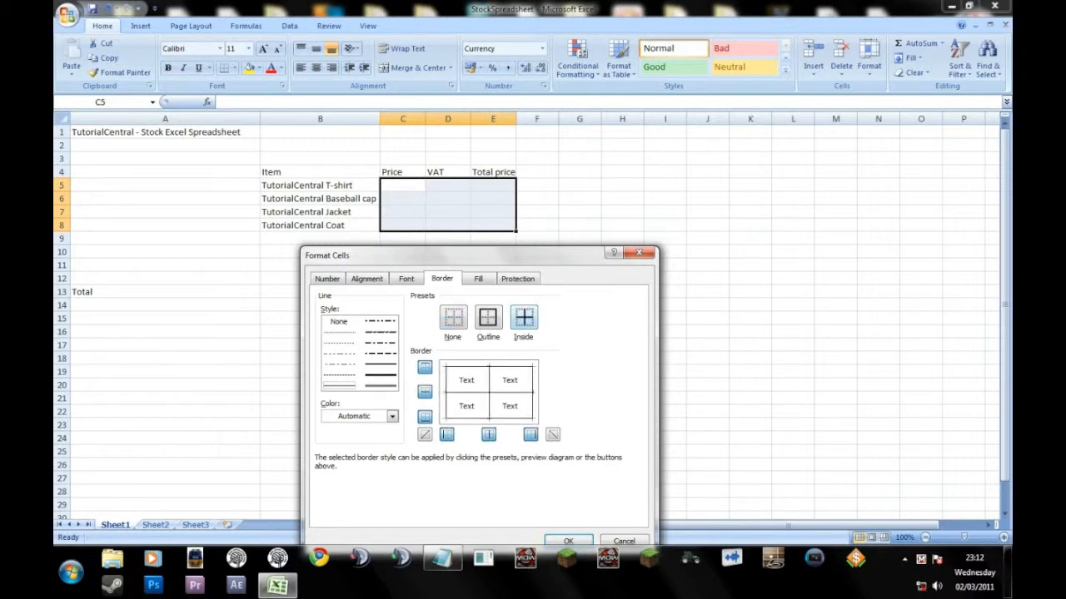
# Try several background fill colours for C5:E8, including grey, and return the fill to No Color.
pyautogui.click(478, 279)
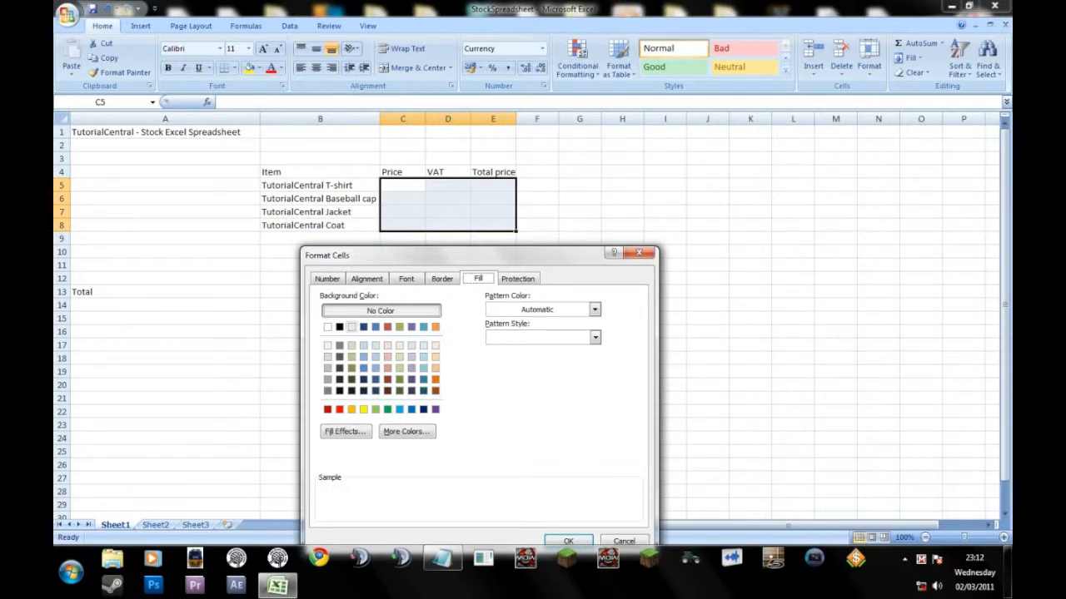
pyautogui.click(340, 327)
pyautogui.click(352, 327)
pyautogui.click(375, 327)
pyautogui.click(400, 327)
pyautogui.click(436, 327)
pyautogui.click(424, 357)
pyautogui.click(387, 368)
pyautogui.click(340, 368)
pyautogui.click(339, 345)
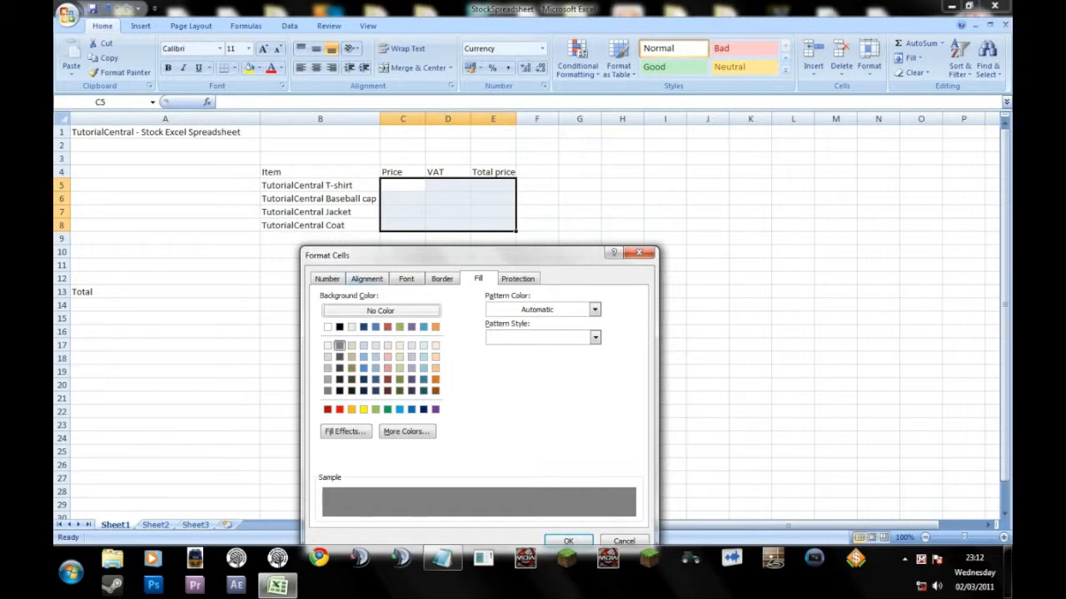
pyautogui.click(381, 311)
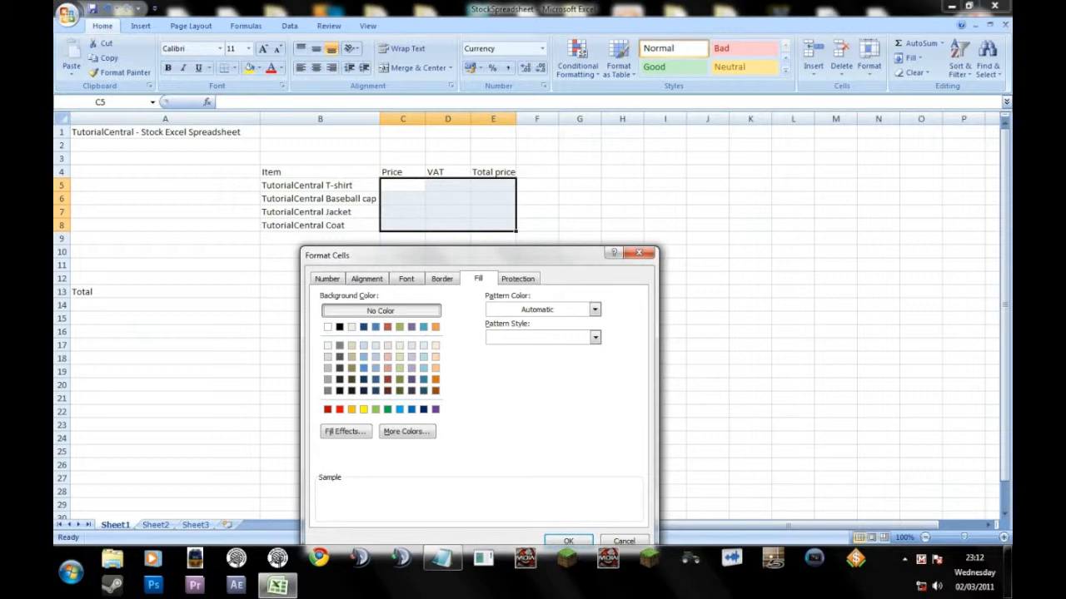
# Apply the chosen border formatting to C5:E8 and deselect the range.
pyautogui.moveTo(466, 256); pyautogui.dragTo(458, 204)
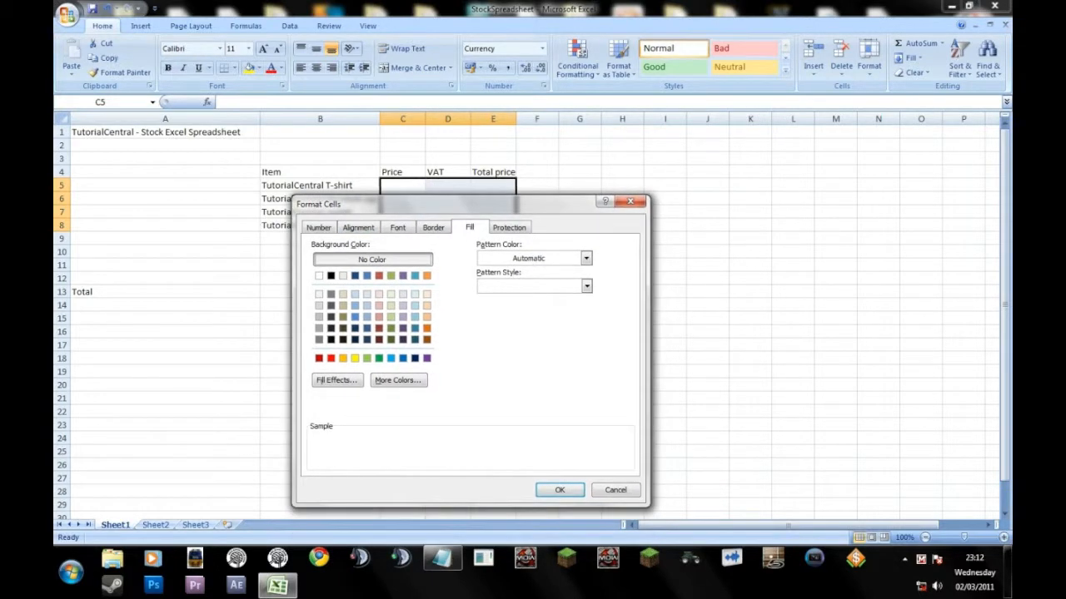
pyautogui.click(559, 491)
pyautogui.click(448, 264)
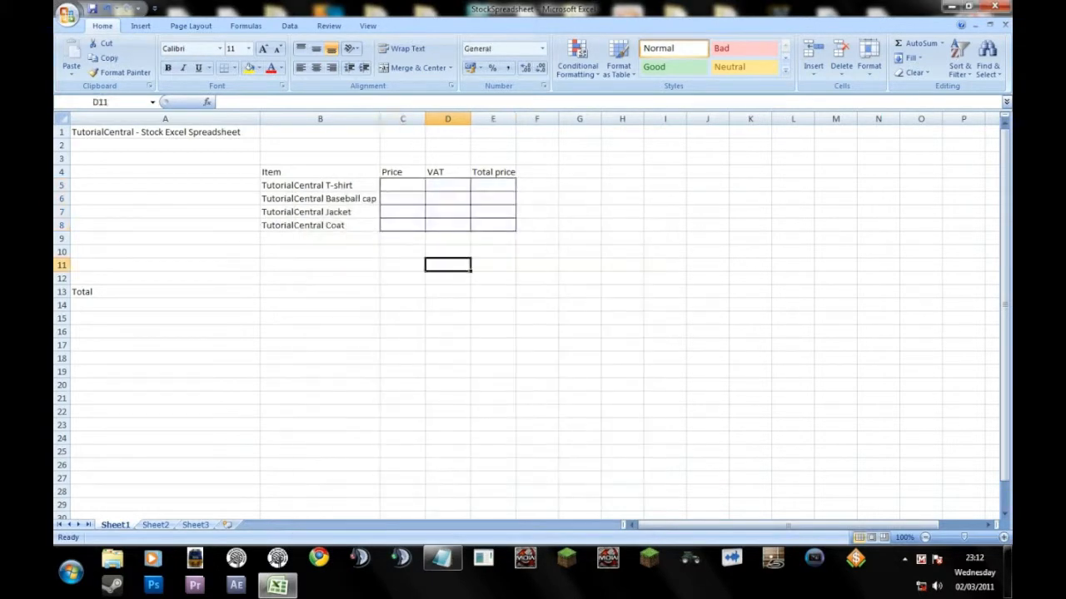
# Add Outline and Inside borders to the item name cells B5:B8.
pyautogui.moveTo(320, 186); pyautogui.dragTo(320, 225)
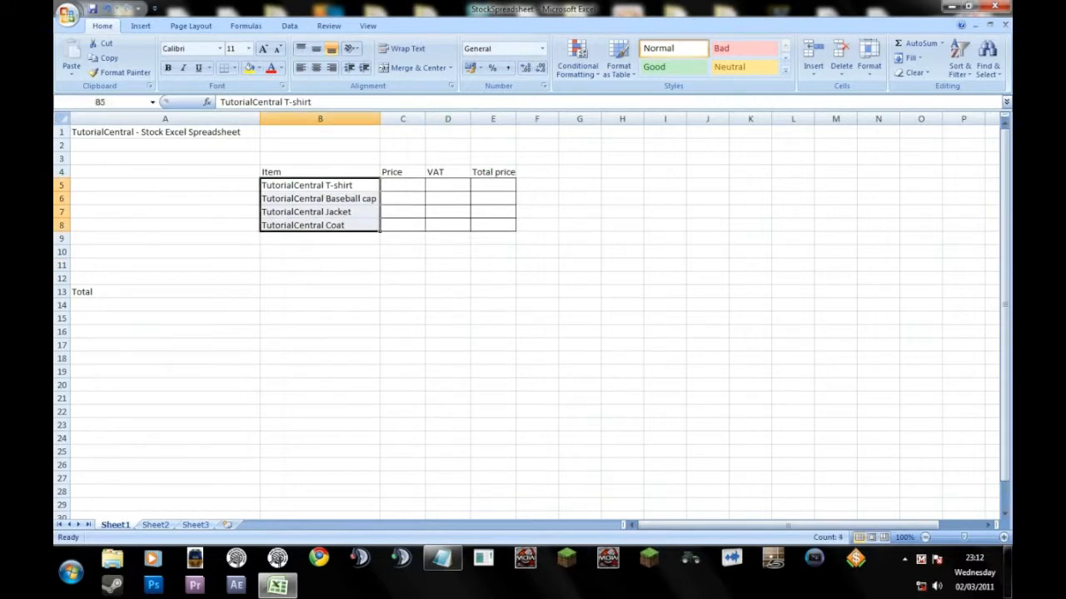
pyautogui.rightClick(353, 194)
pyautogui.click(391, 360)
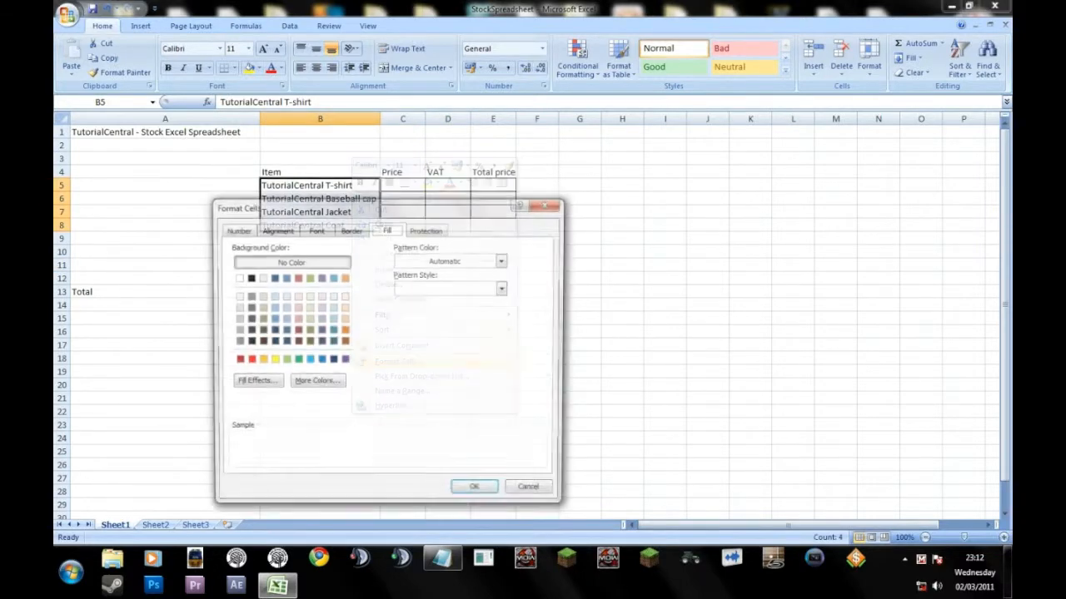
pyautogui.click(314, 230)
pyautogui.click(350, 229)
pyautogui.click(397, 269)
pyautogui.click(432, 269)
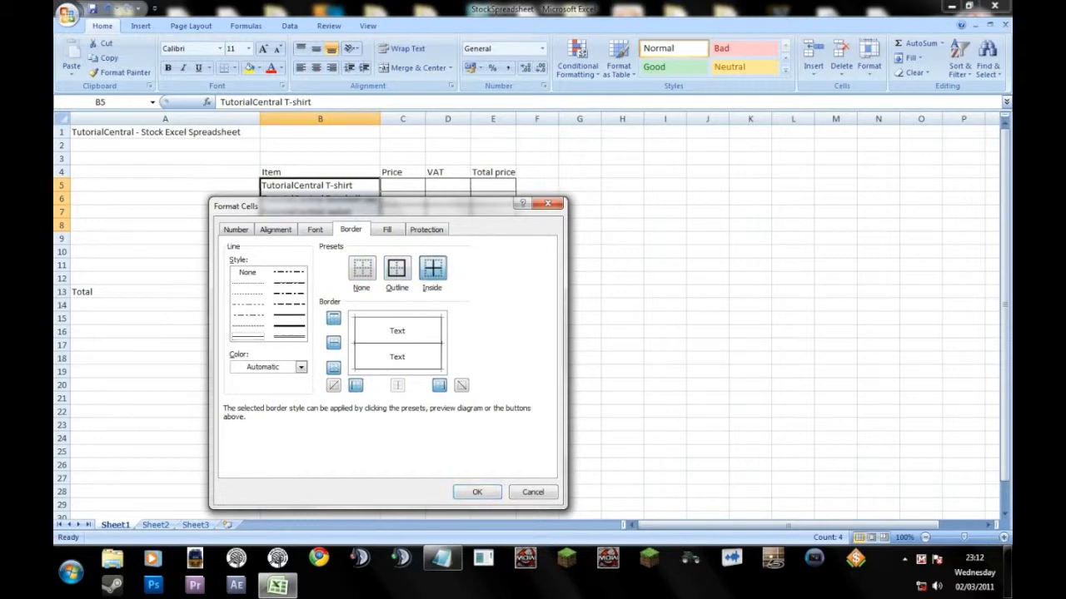
pyautogui.click(477, 492)
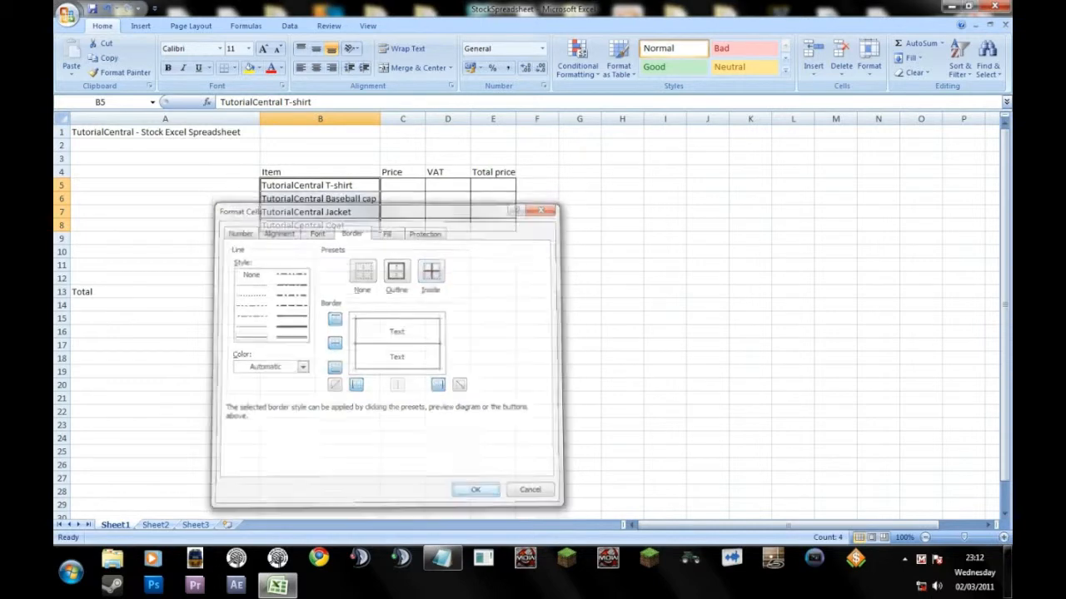
pyautogui.click(403, 265)
# Set Outline and Inside borders for the column heading cells B4:E4.
pyautogui.moveTo(274, 172); pyautogui.dragTo(485, 173)
pyautogui.rightClick(485, 172)
pyautogui.click(527, 334)
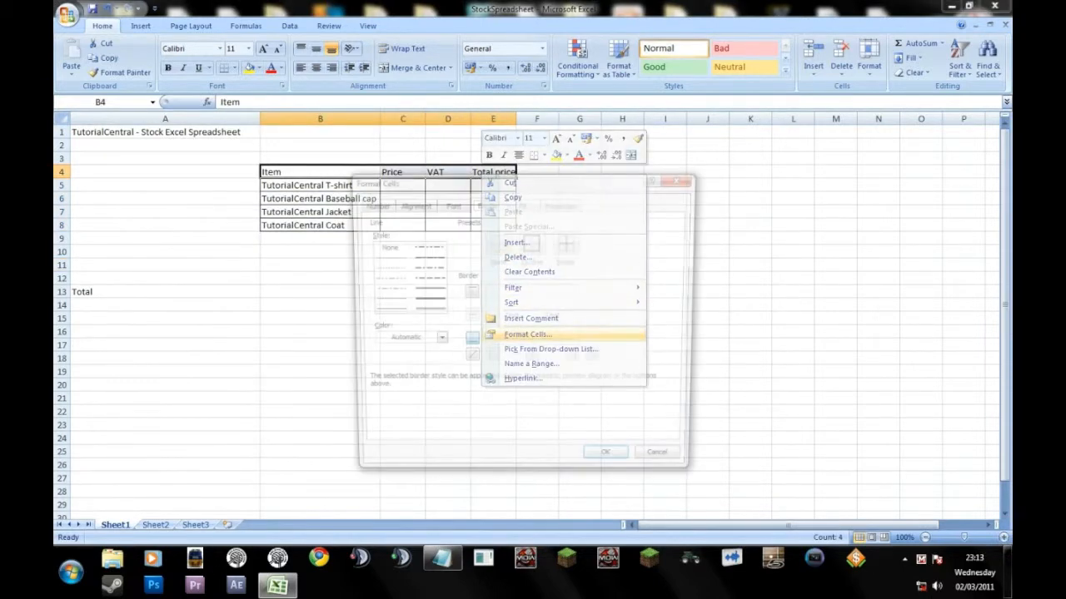
pyautogui.click(532, 241)
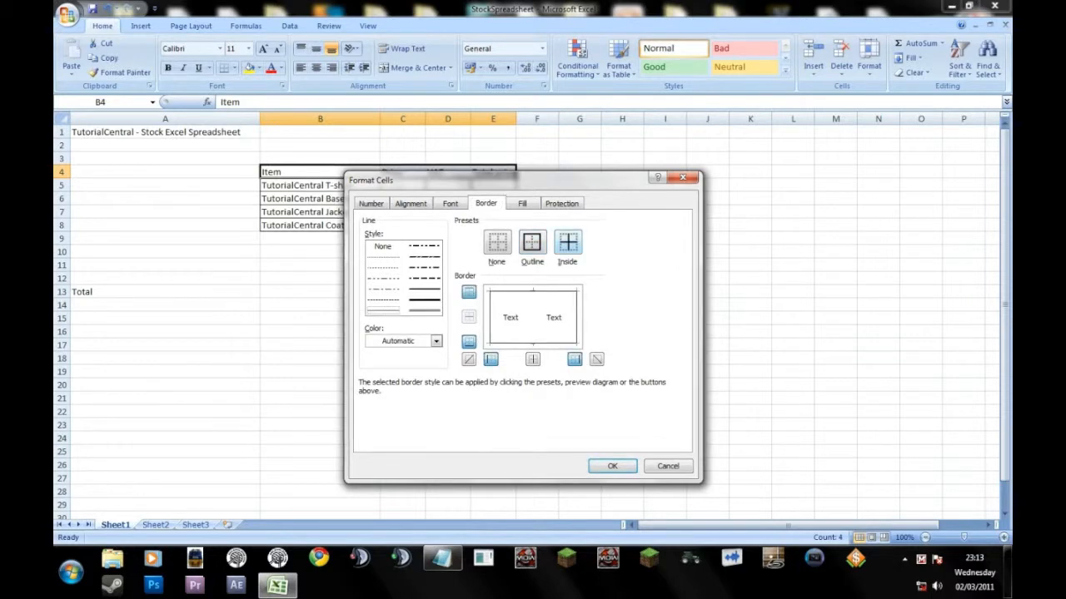
pyautogui.click(567, 241)
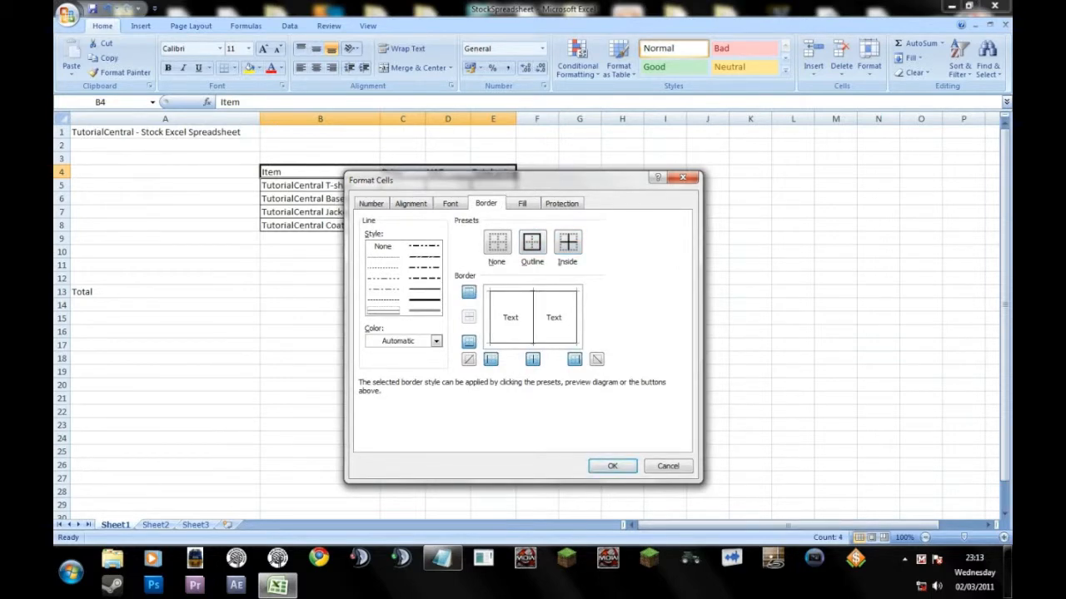
# Choose a grey background fill for the headings B4:E4 and apply the cell formatting.
pyautogui.click(522, 203)
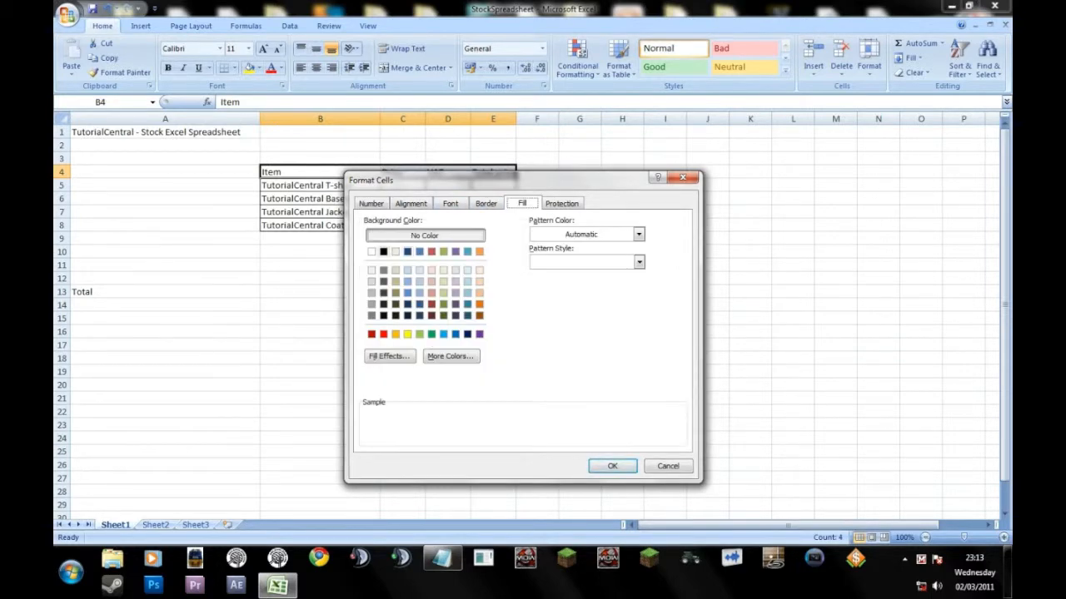
pyautogui.click(383, 270)
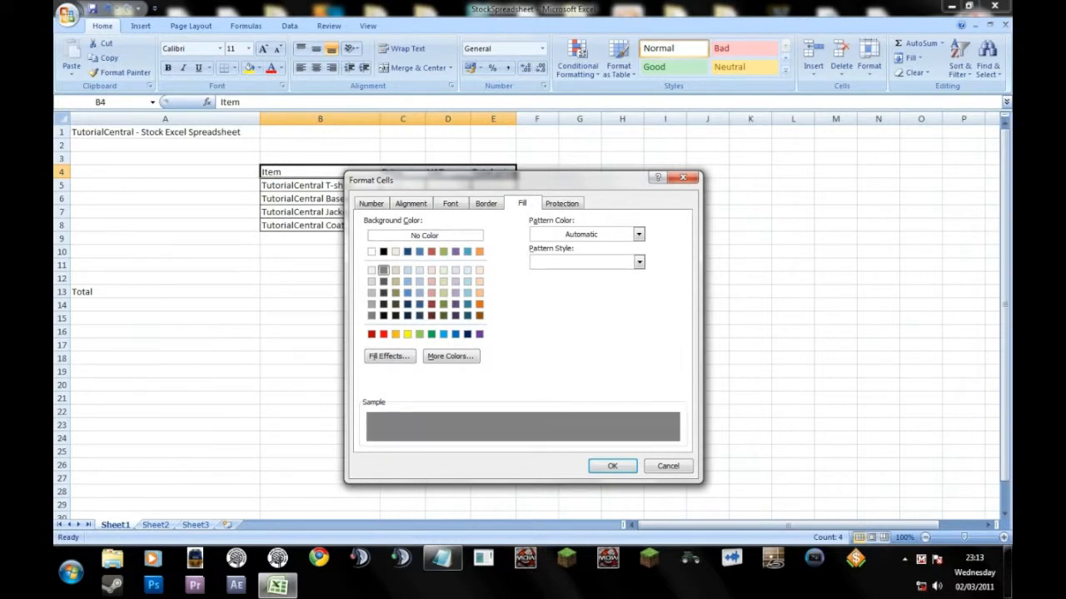
pyautogui.click(612, 465)
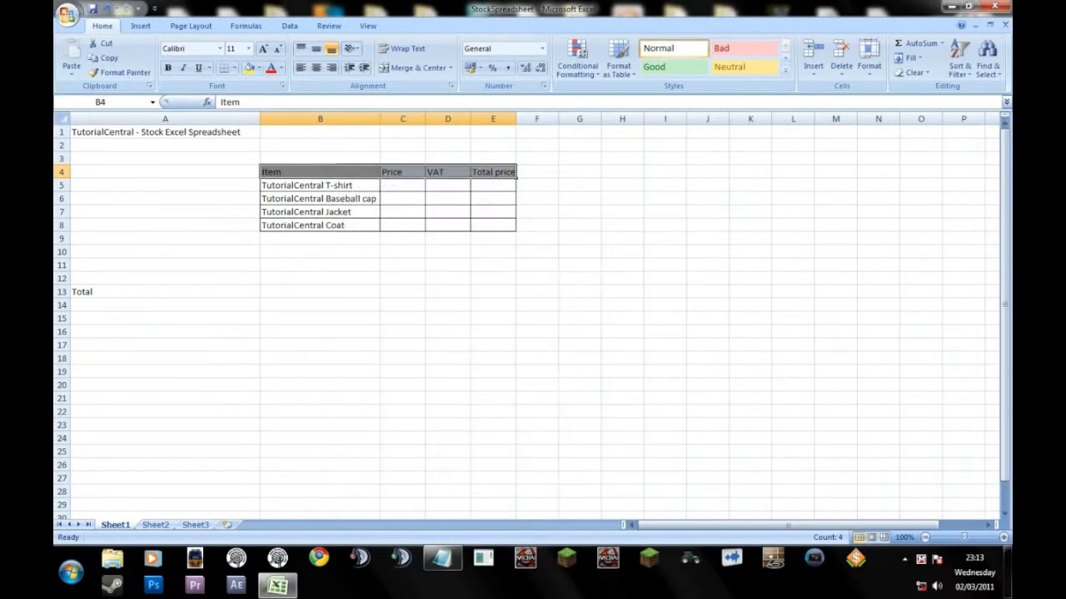
pyautogui.click(320, 278)
# Make the column headings in B4:E4 bold.
pyautogui.moveTo(275, 172); pyautogui.dragTo(516, 173)
pyautogui.hotkey('ctrl', 'b')
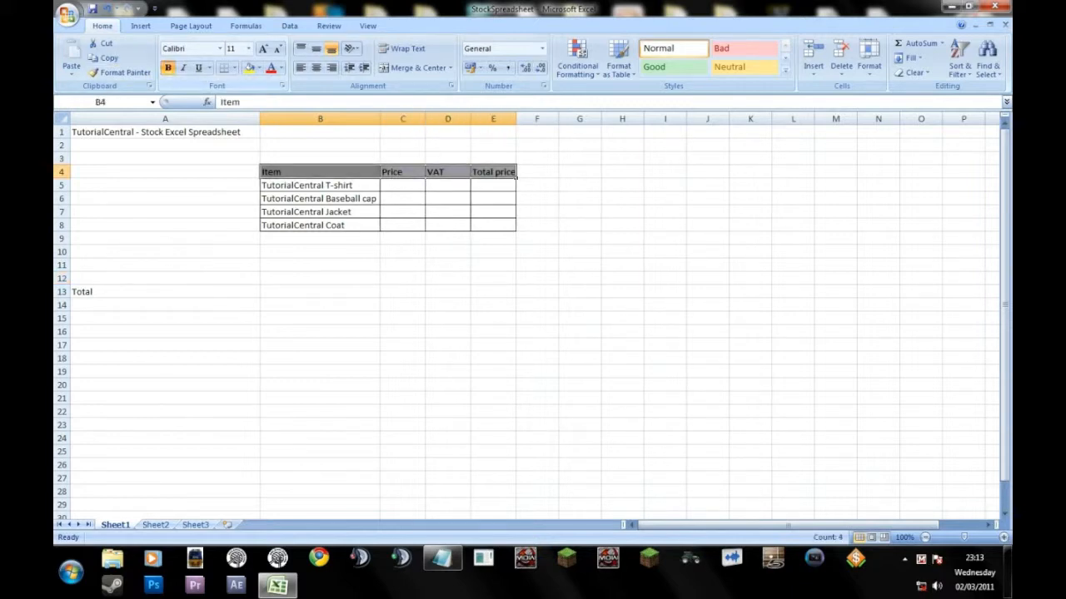
pyautogui.click(258, 173)
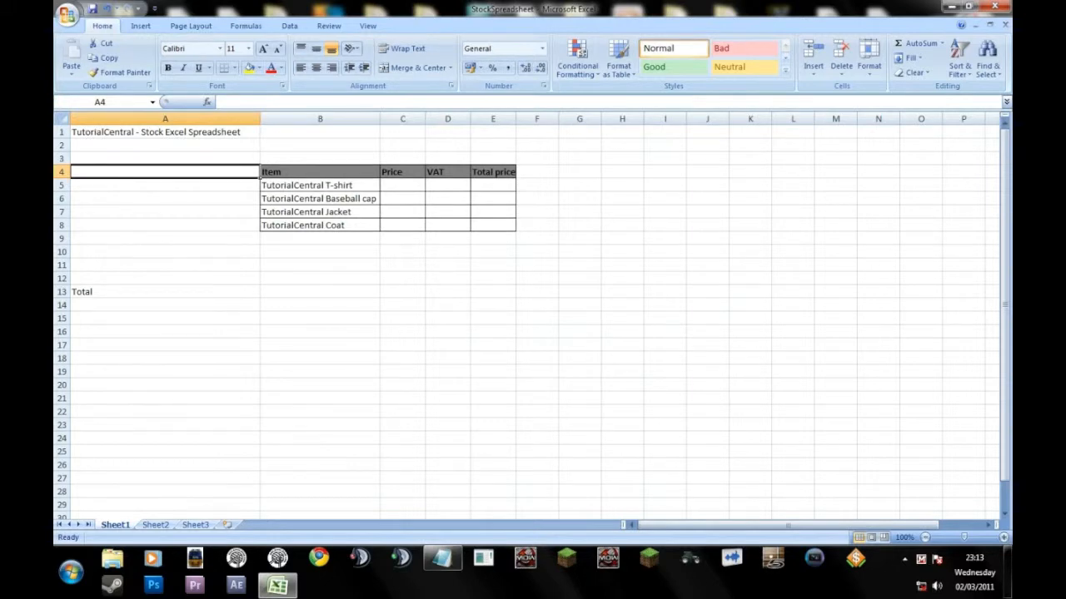
pyautogui.moveTo(251, 173); pyautogui.dragTo(494, 224)
pyautogui.click(534, 238)
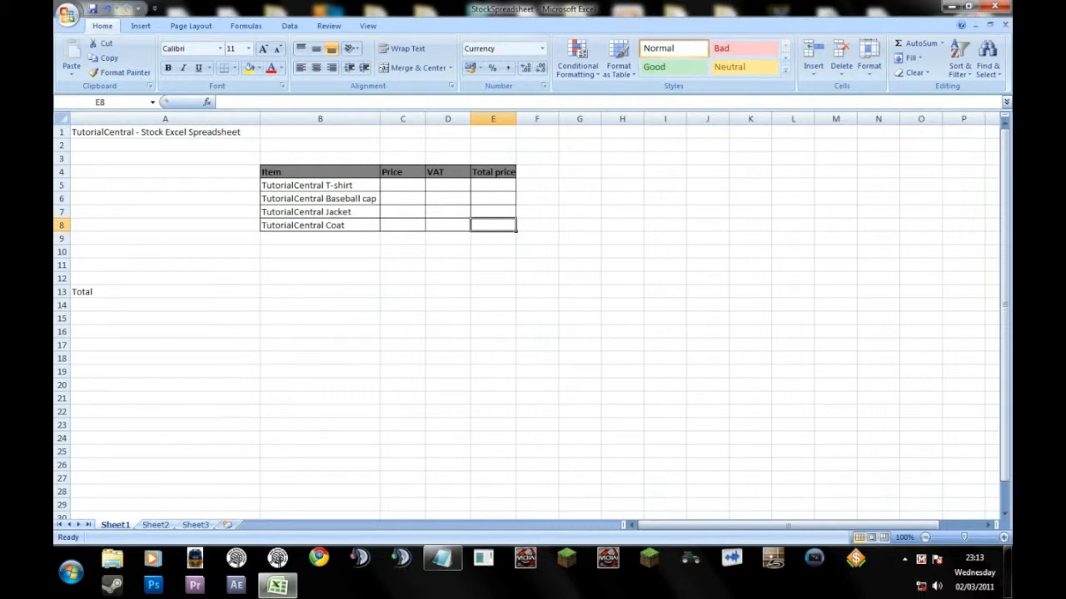
# Enter the item prices 5, 3, 6 and 9 in the Price cells C5 to C8.
pyautogui.click(423, 188)
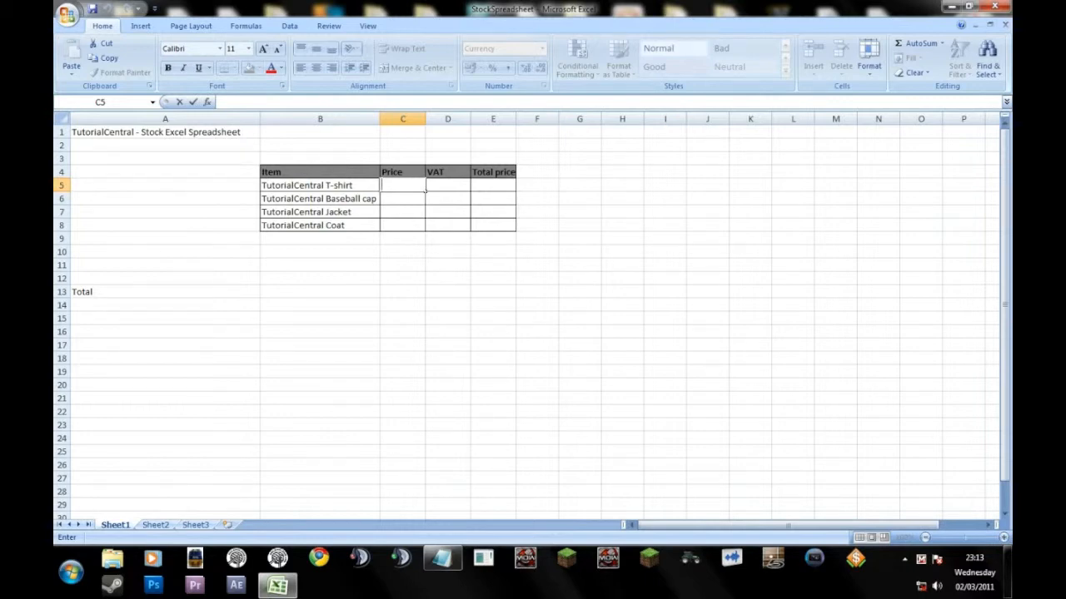
pyautogui.write('5')
pyautogui.press('Return')
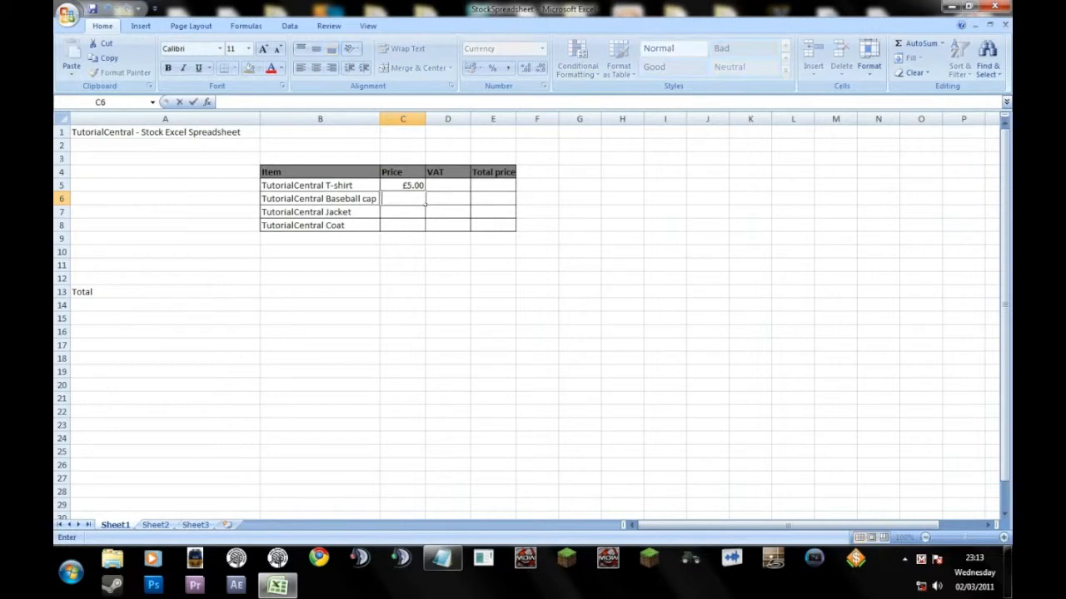
pyautogui.write('3')
pyautogui.press('Return')
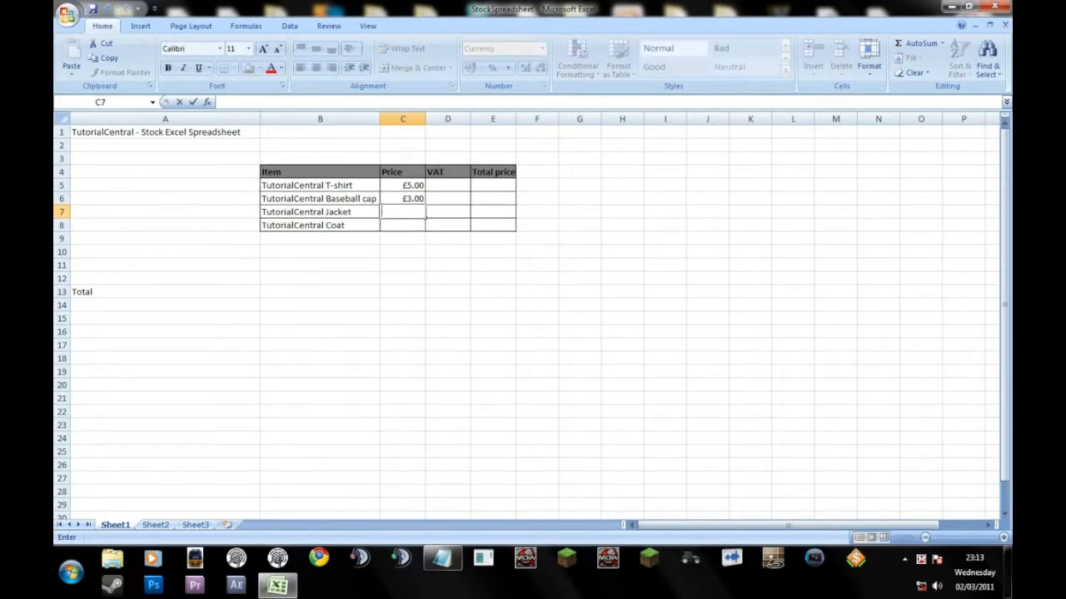
pyautogui.write('6')
pyautogui.press('Return')
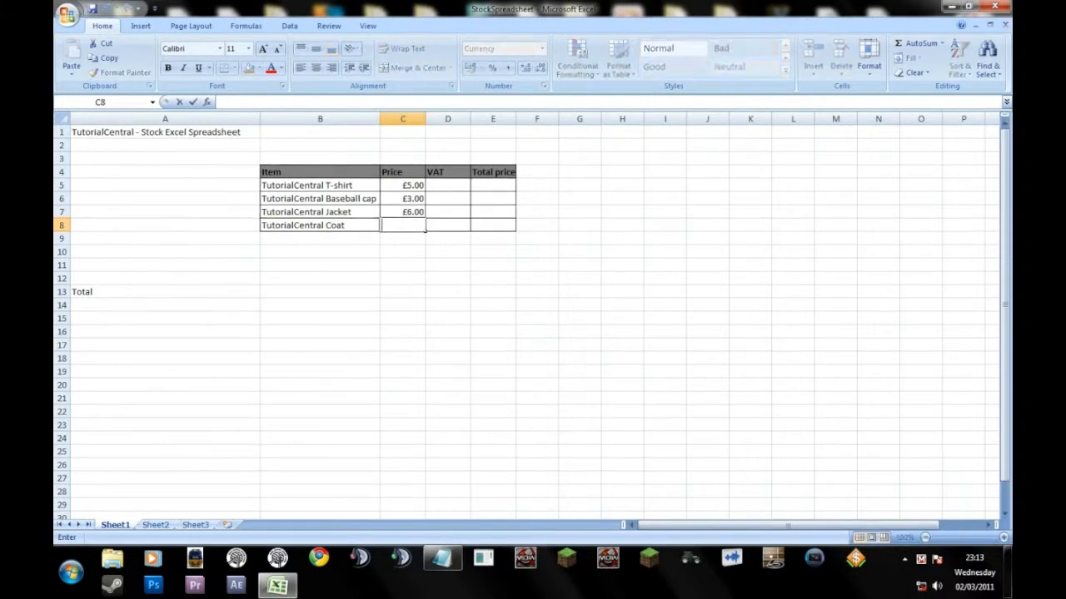
pyautogui.write('9')
pyautogui.press('Return')
pyautogui.press('Return')
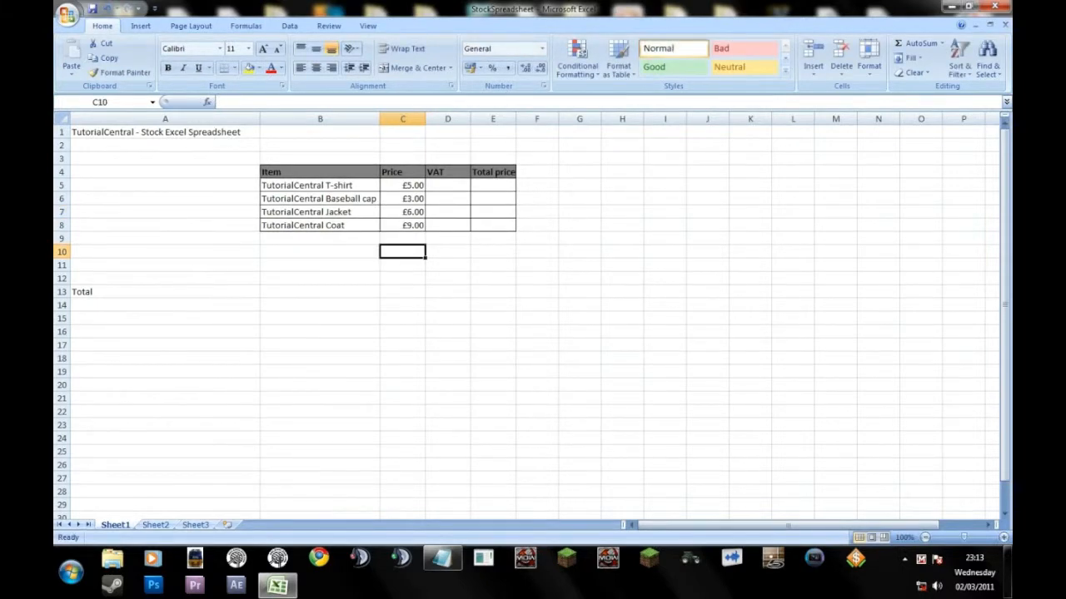
pyautogui.press('Up')
pyautogui.press('Right')
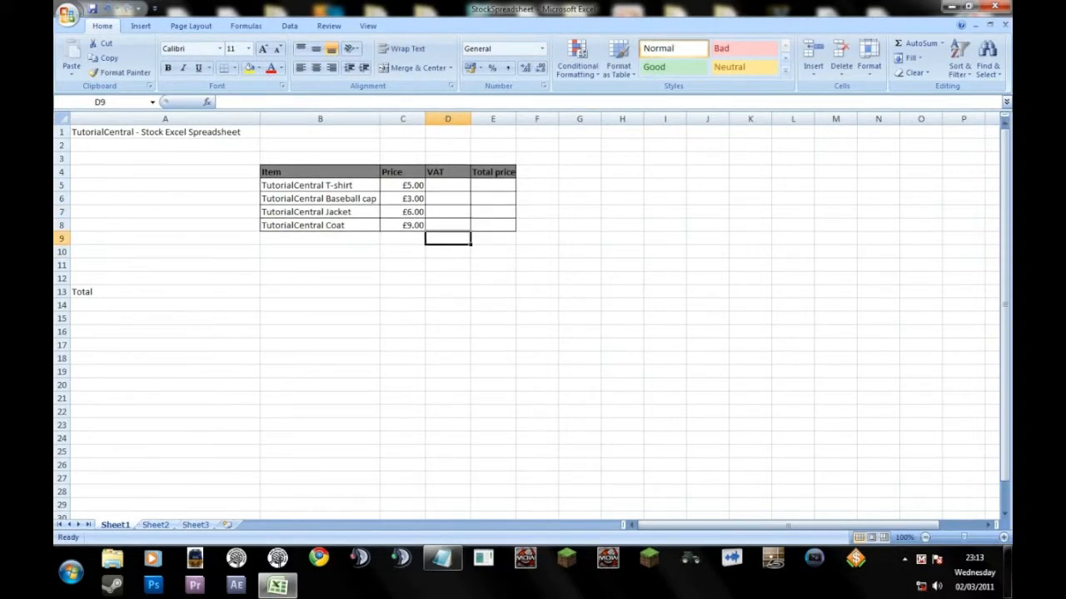
pyautogui.press('BackSpace')
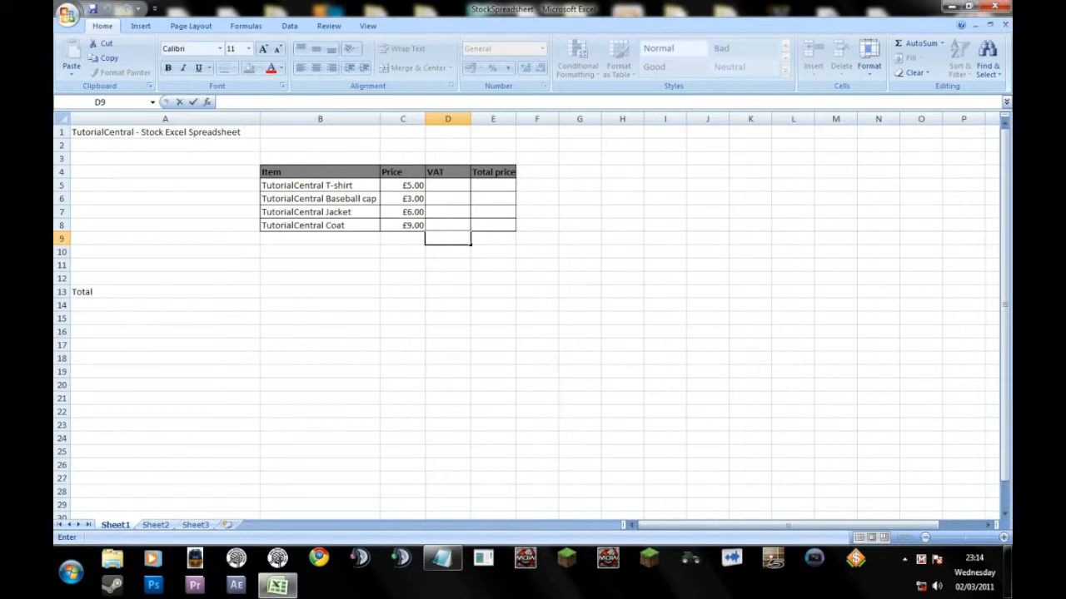
pyautogui.click(448, 185)
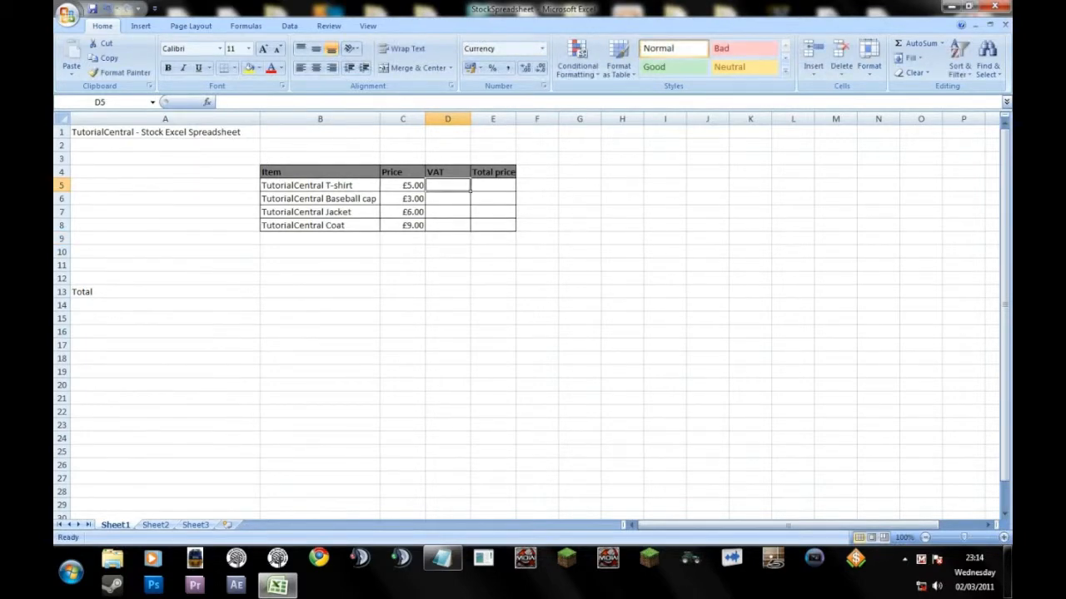
pyautogui.moveTo(403, 186)
pyautogui.mouseDown()
pyautogui.moveTo(403, 226)
pyautogui.moveTo(403, 186)
pyautogui.mouseUp()
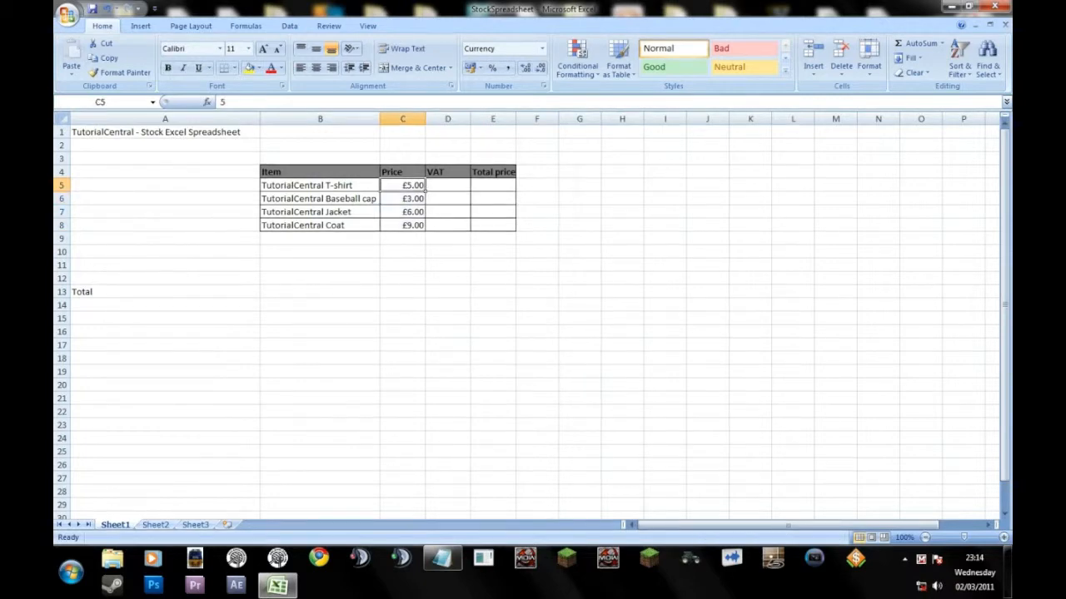
# Enter the VAT formula =C5*17.5% for the T-shirt in cell D5.
pyautogui.click(447, 185)
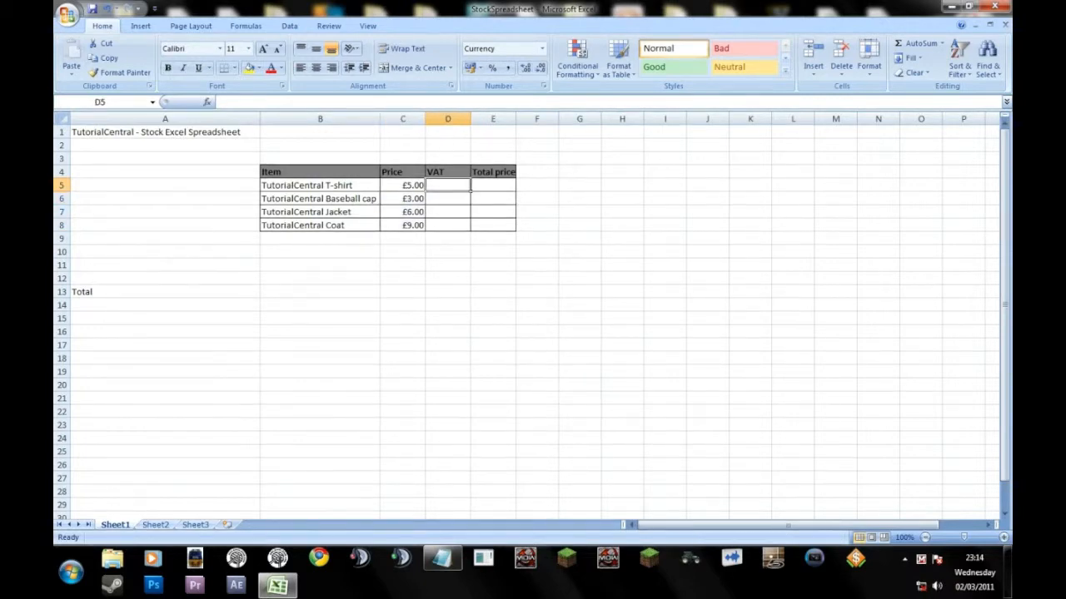
pyautogui.doubleClick(448, 186)
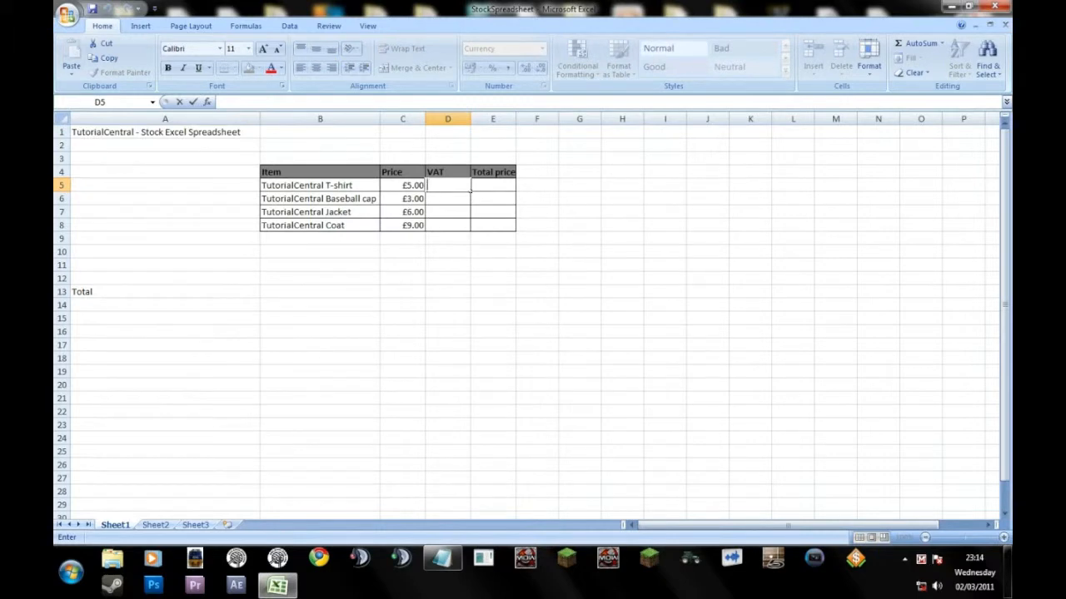
pyautogui.write('=')
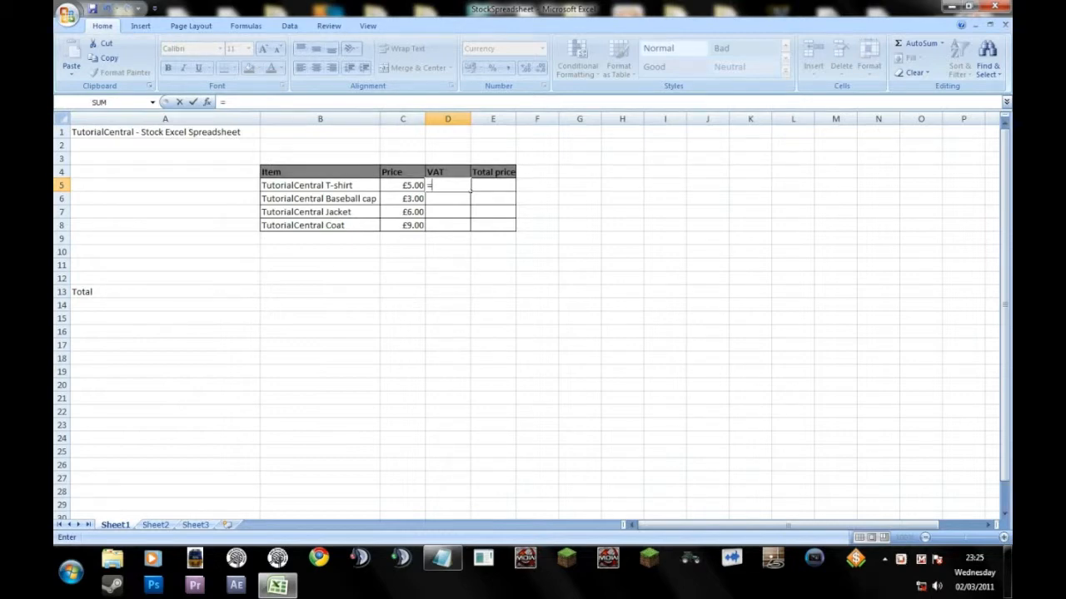
pyautogui.write('C')
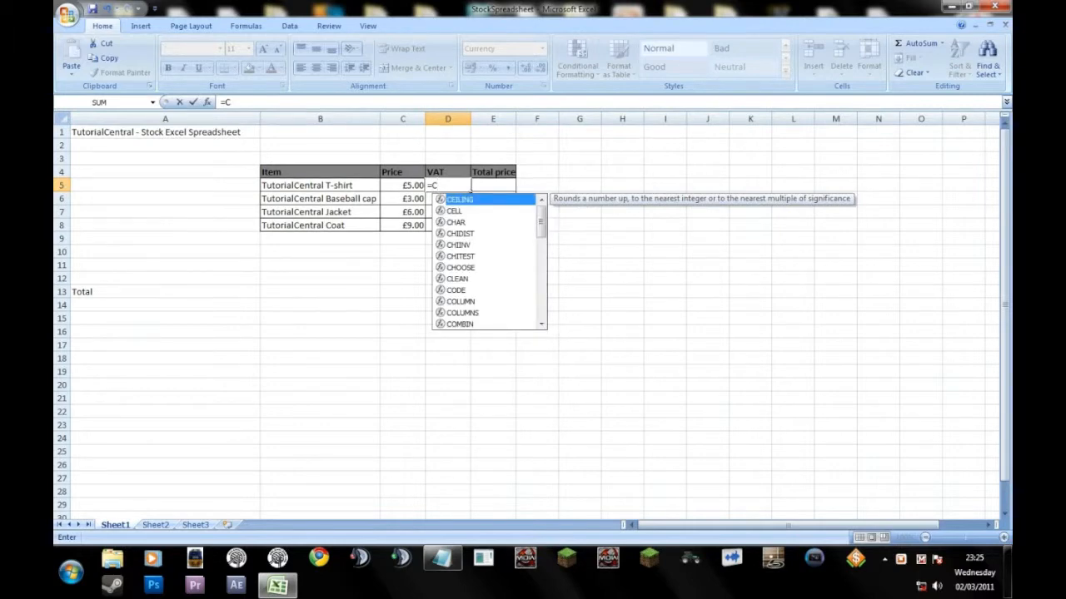
pyautogui.write('5')
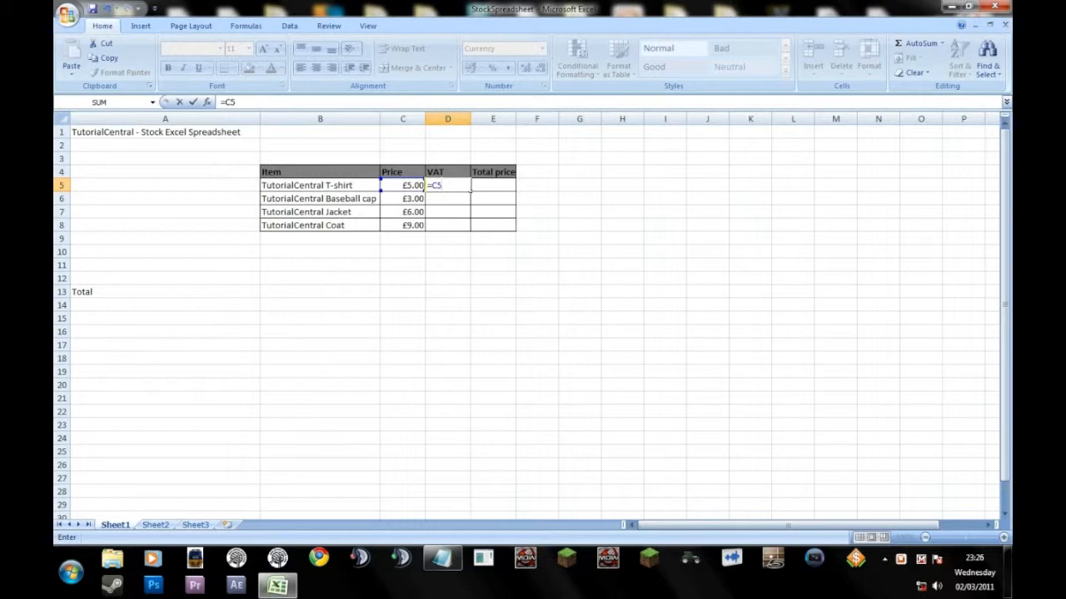
pyautogui.write('*17.5%')
pyautogui.press('Return')
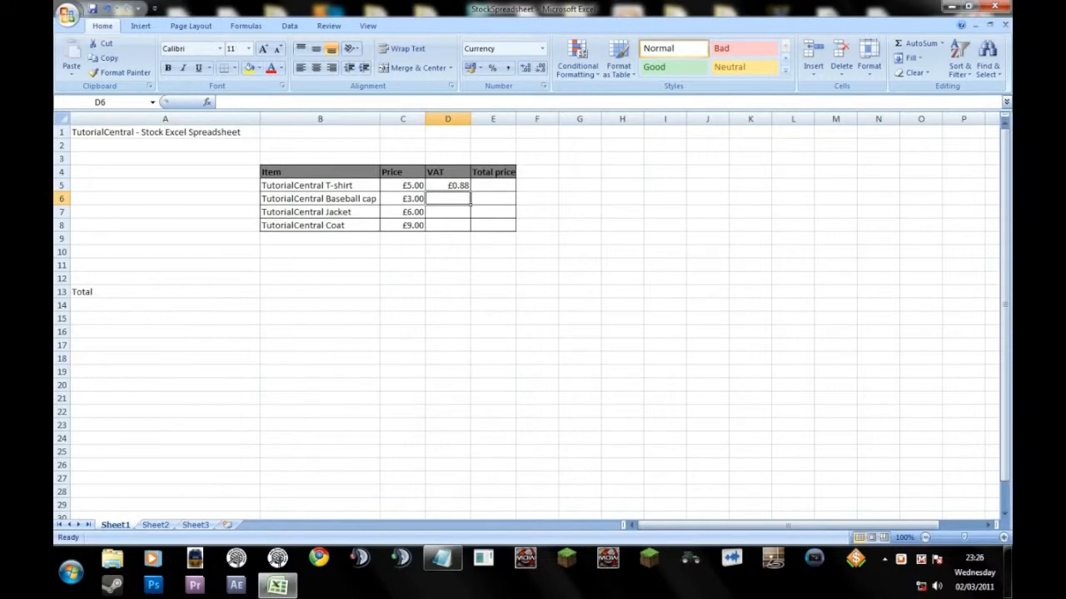
# Copy the VAT formula from D5 and paste it into the Jacket and Coat VAT cells D7 and D8.
pyautogui.click(448, 186)
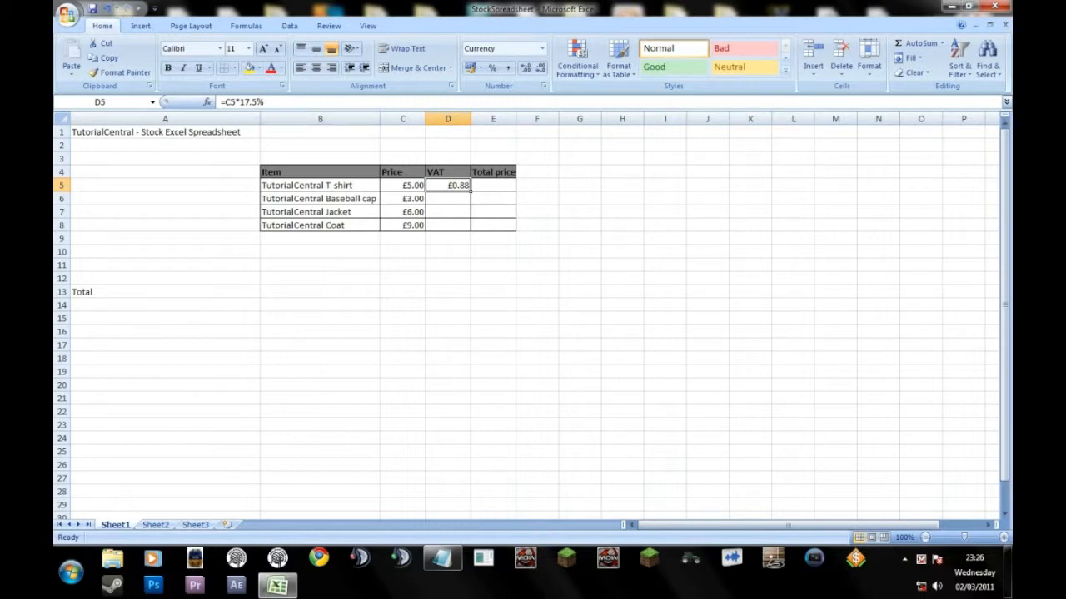
pyautogui.moveTo(269, 103); pyautogui.dragTo(218, 103)
pyautogui.hotkey('ctrl', 'c')
pyautogui.write('=D6')
pyautogui.hotkey('ctrl', 'v')
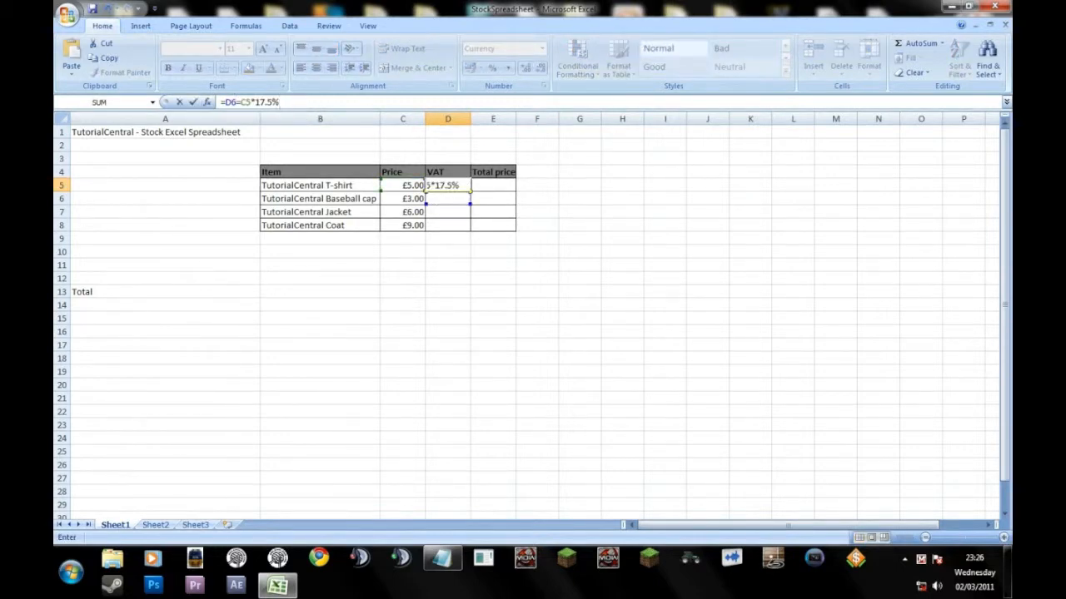
pyautogui.click(448, 212)
pyautogui.hotkey('ctrl', 'v')
pyautogui.click(448, 225)
pyautogui.hotkey('ctrl', 'v')
# Replace the faulty formula in D5 with the copied formula =C5*17.5%.
pyautogui.doubleClick(447, 186)
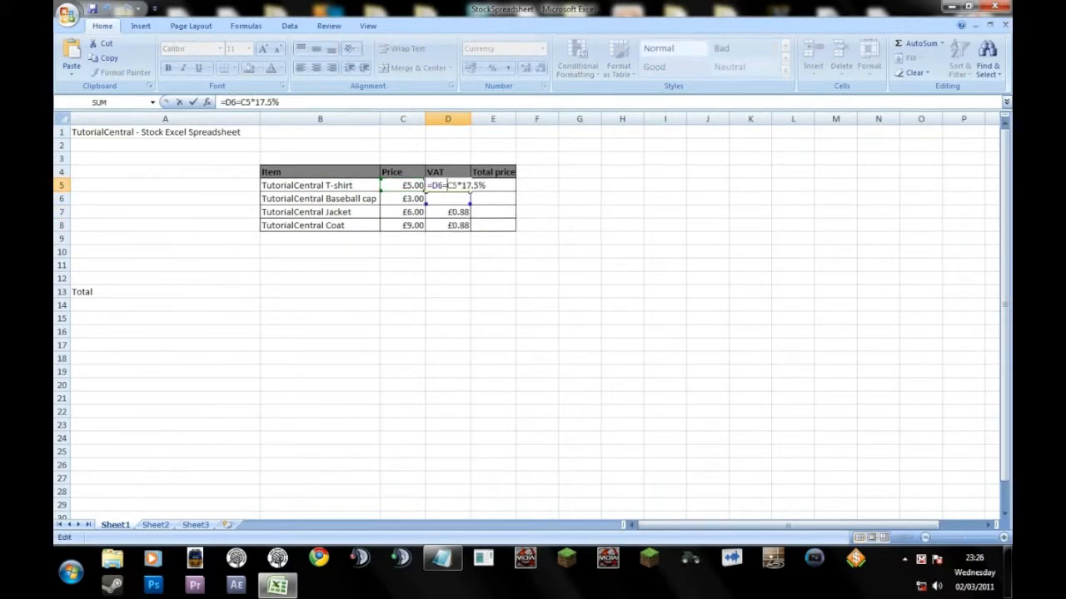
pyautogui.hotkey('ctrl', 'v')
pyautogui.moveTo(322, 101); pyautogui.dragTo(220, 101)
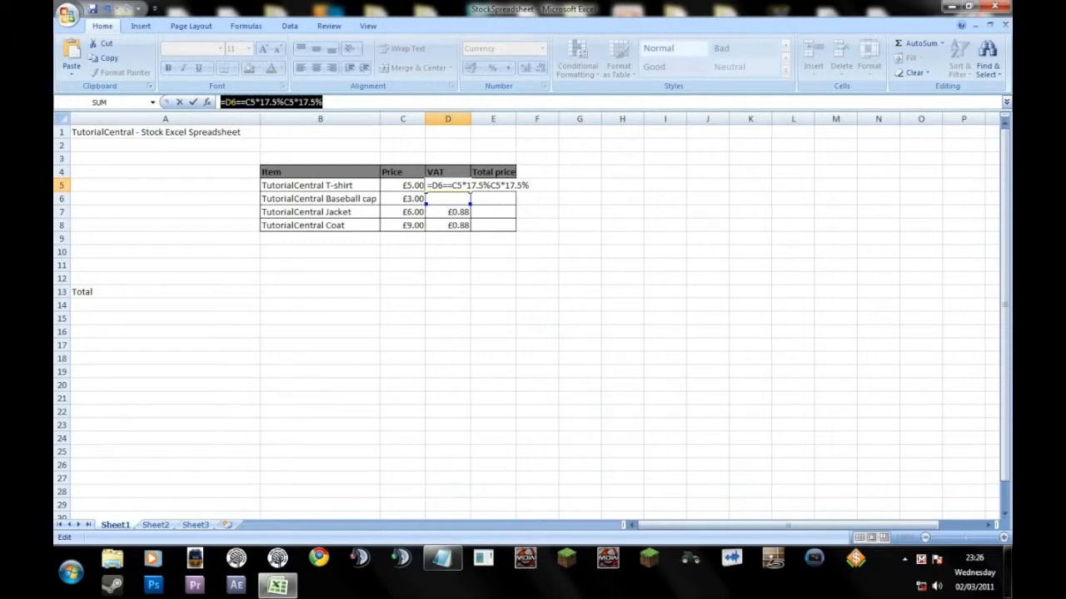
pyautogui.hotkey('ctrl', 'v')
pyautogui.click(458, 226)
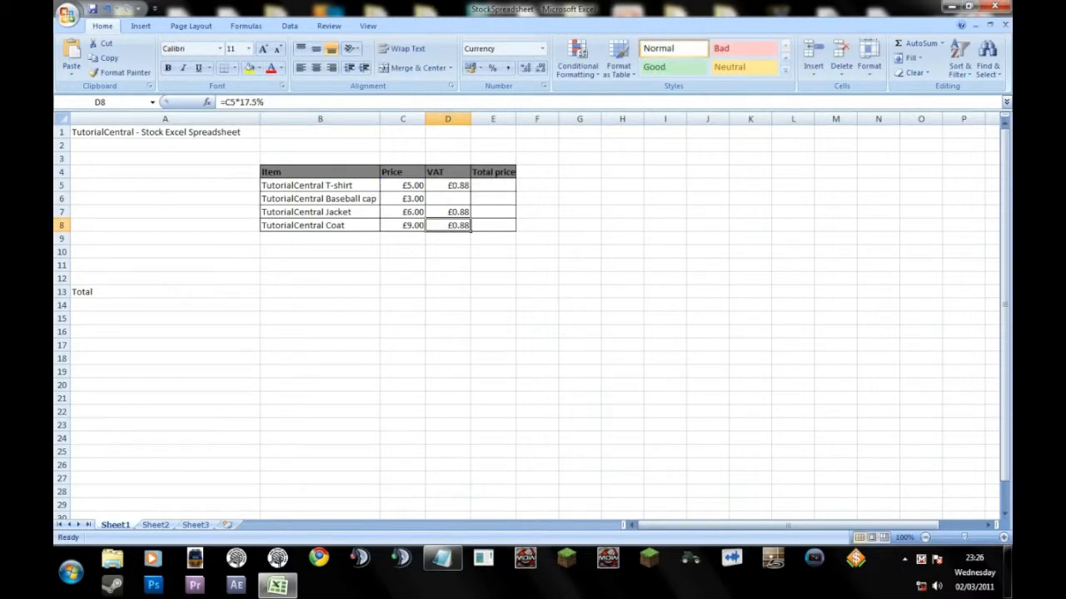
# Paste the VAT formula into D6 and change its reference so it reads =C6*17.5%.
pyautogui.doubleClick(448, 199)
pyautogui.hotkey('ctrl', 'v')
pyautogui.click(448, 292)
pyautogui.doubleClick(447, 199)
pyautogui.press('Left')
pyautogui.press('BackSpace')
pyautogui.write('6')
pyautogui.press('Return')
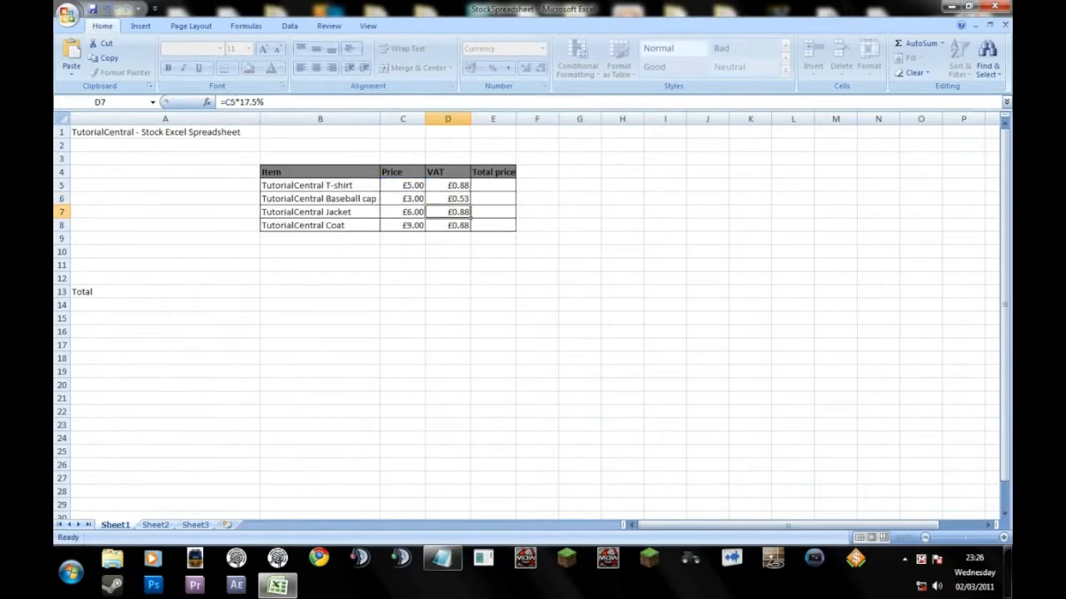
# Correct the VAT formulas' price references to C7 in cell D7 and C8 in cell D8.
pyautogui.click(234, 101)
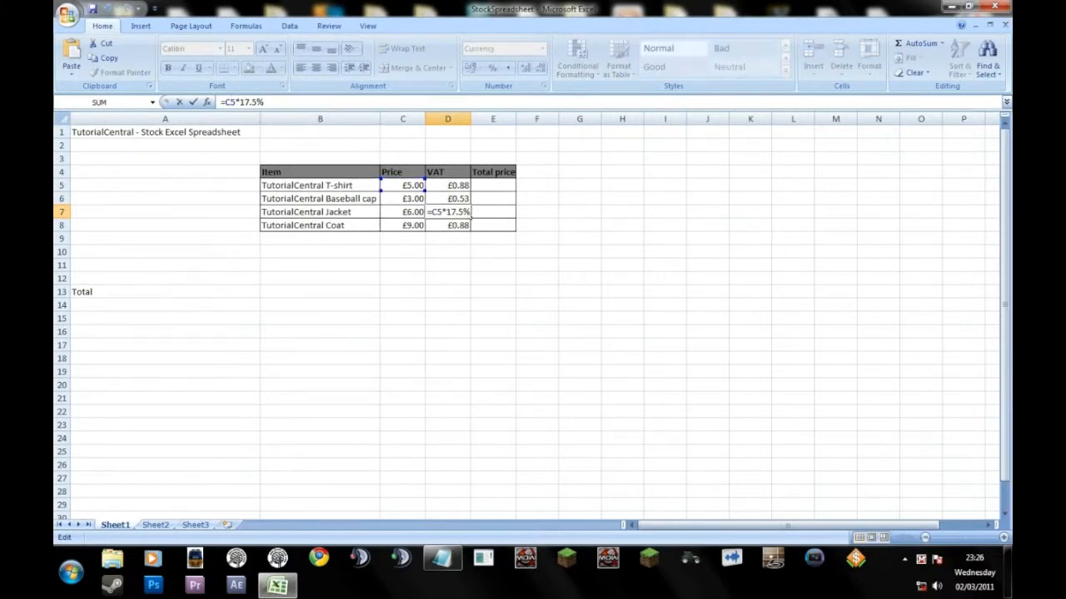
pyautogui.press('BackSpace')
pyautogui.write('7')
pyautogui.press('Return')
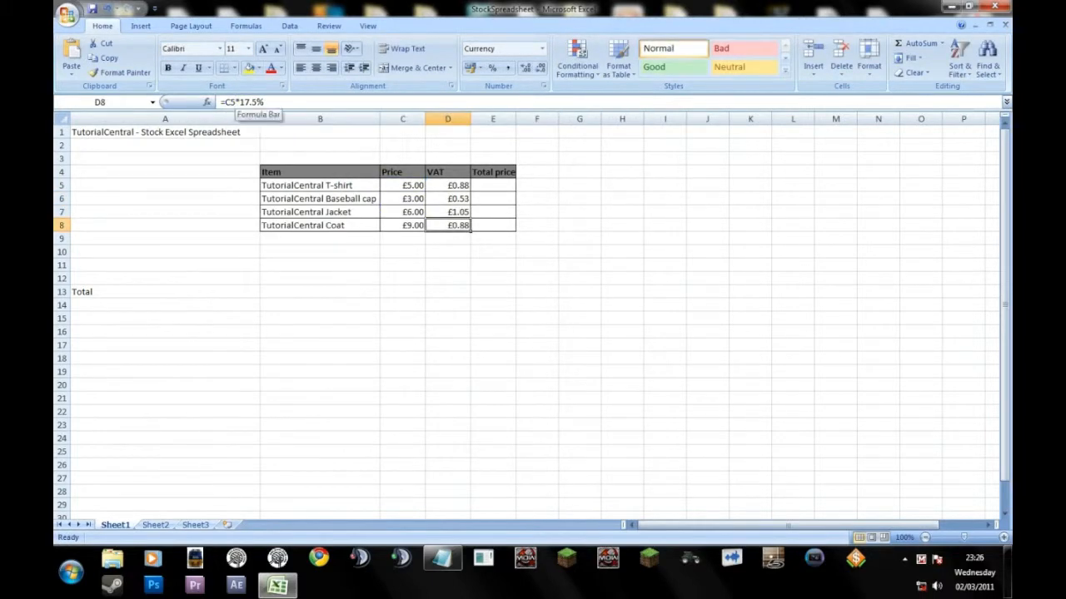
pyautogui.click(234, 102)
pyautogui.press('BackSpace')
pyautogui.write('8')
pyautogui.press('Return')
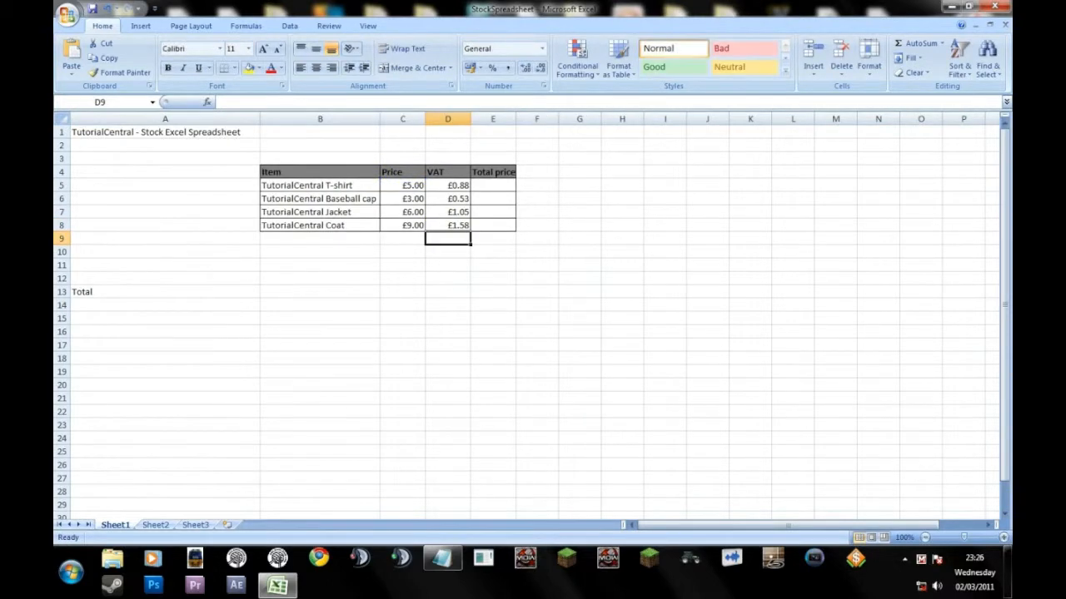
pyautogui.moveTo(403, 239); pyautogui.dragTo(454, 553)
pyautogui.moveTo(1005, 483); pyautogui.dragTo(1005, 143)
pyautogui.click(493, 252)
pyautogui.click(448, 238)
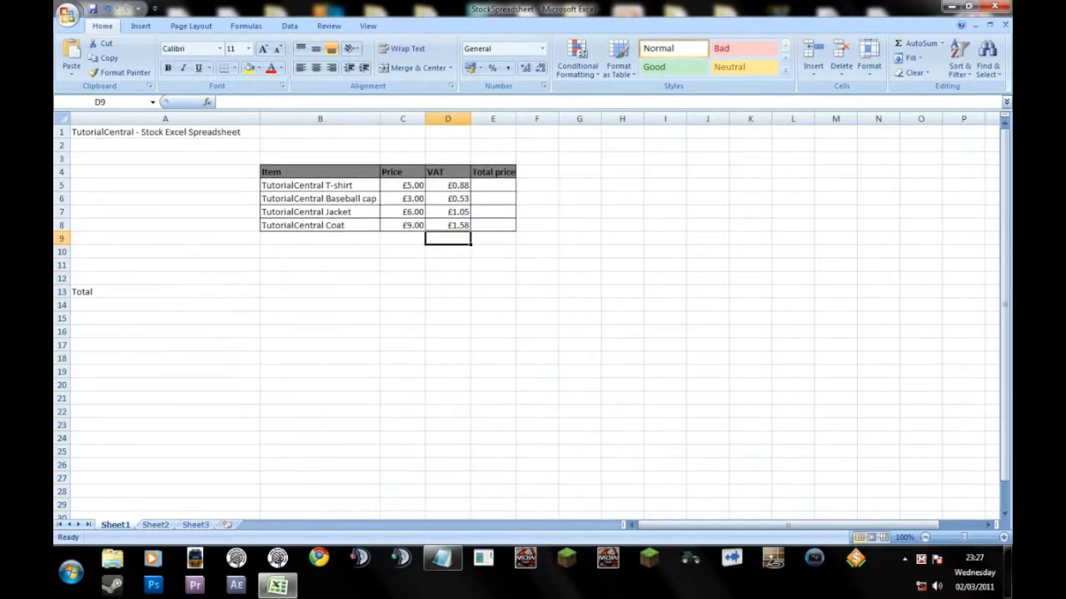
# Clear the VAT formulas from cells D6 to D8, keeping only the one in D5.
pyautogui.click(466, 198)
pyautogui.doubleClick(466, 198)
pyautogui.moveTo(266, 102); pyautogui.dragTo(219, 102)
pyautogui.press('BackSpace')
pyautogui.press('Return')
pyautogui.press('BackSpace')
pyautogui.press('Return')
pyautogui.press('BackSpace')
# Fill the VAT formula from D5 down through D8.
pyautogui.click(454, 185)
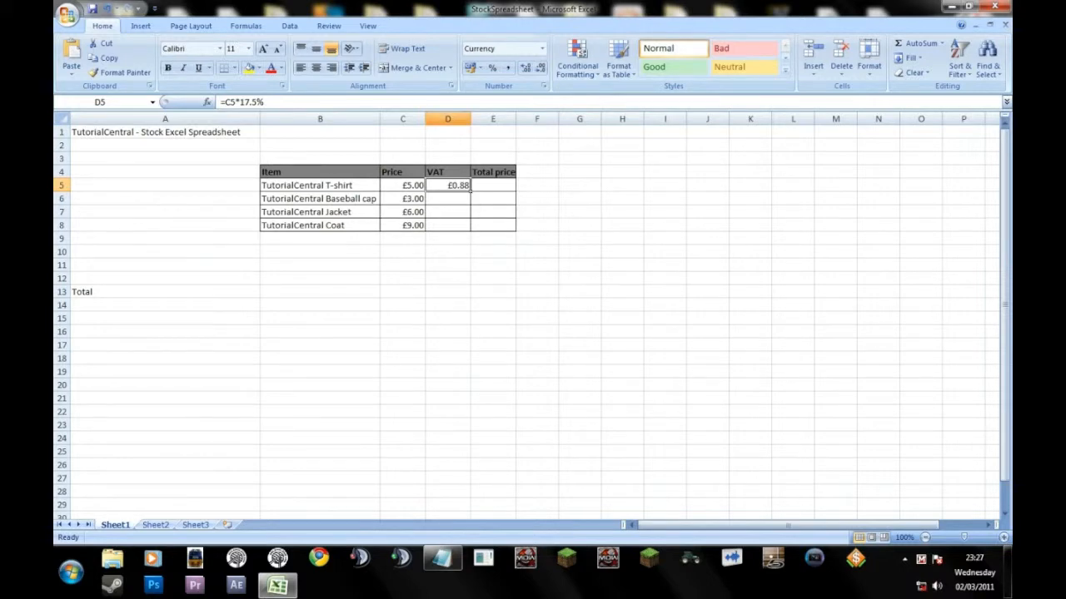
pyautogui.keyDown('ctrl'); pyautogui.scroll(3, 533, 317); pyautogui.keyUp('ctrl')
pyautogui.keyDown('ctrl'); pyautogui.scroll(3, 533, 317); pyautogui.keyUp('ctrl')
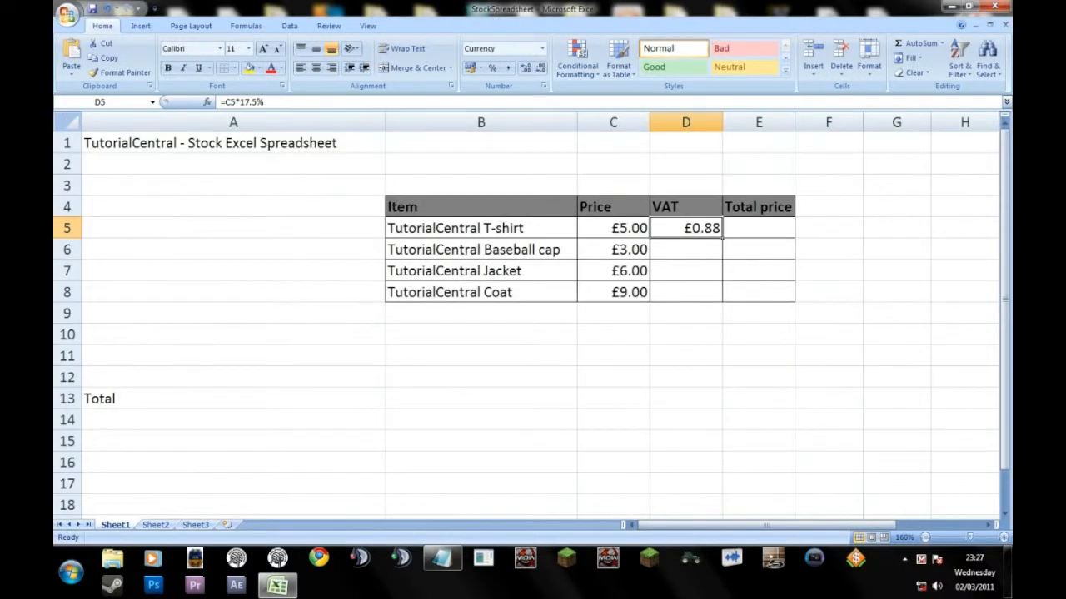
pyautogui.moveTo(637, 524); pyautogui.dragTo(670, 524)
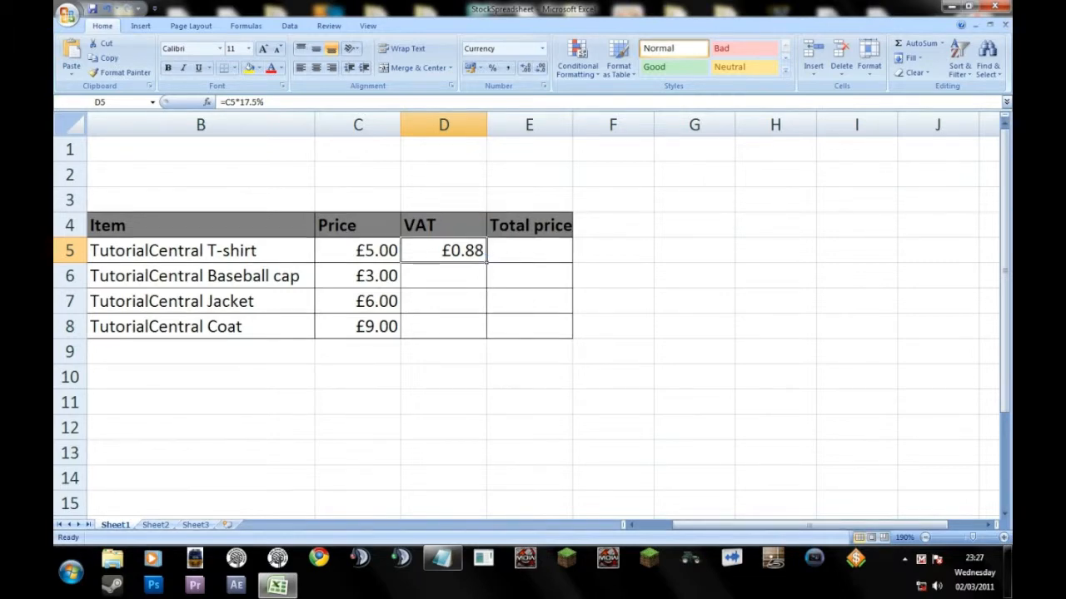
pyautogui.moveTo(486, 263); pyautogui.dragTo(486, 333)
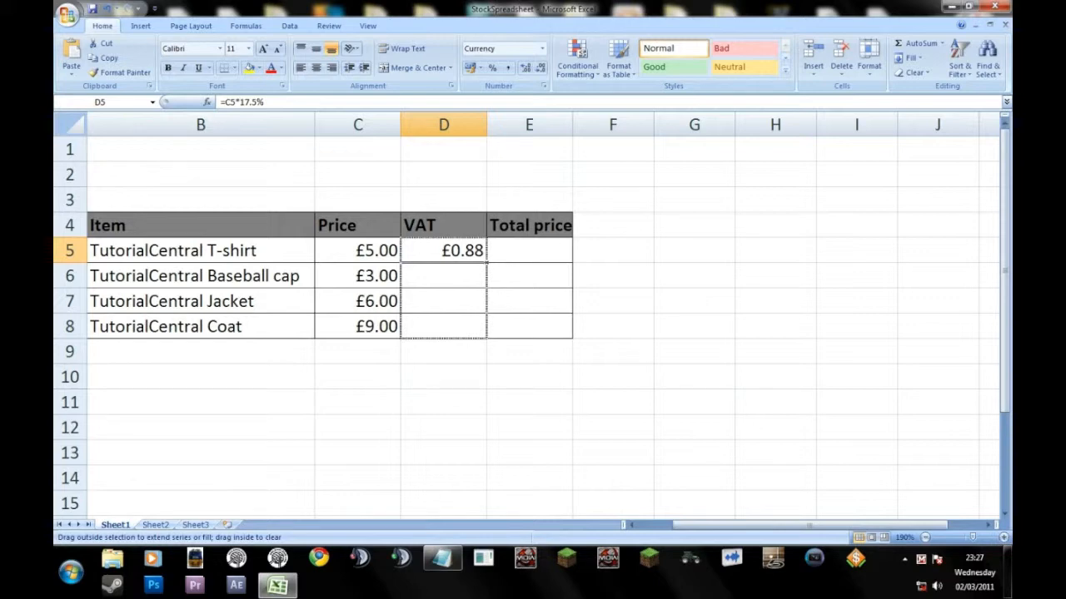
pyautogui.moveTo(486, 334); pyautogui.dragTo(486, 336)
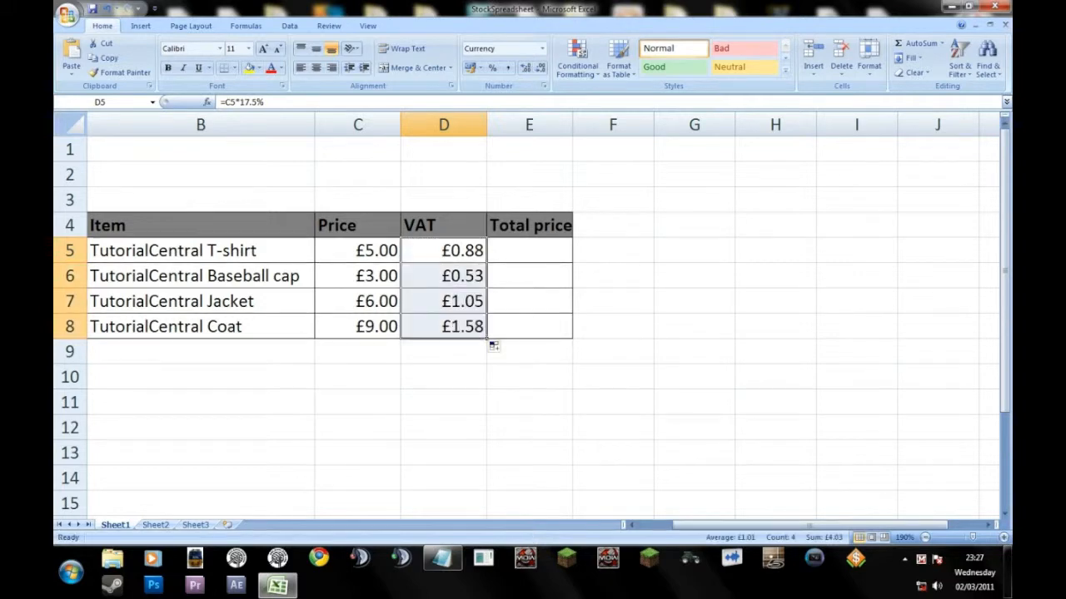
# Check the formulas in the VAT cells D5 to D8 against the prices in the same rows.
pyautogui.press('Down')
pyautogui.press('Down')
pyautogui.press('Down')
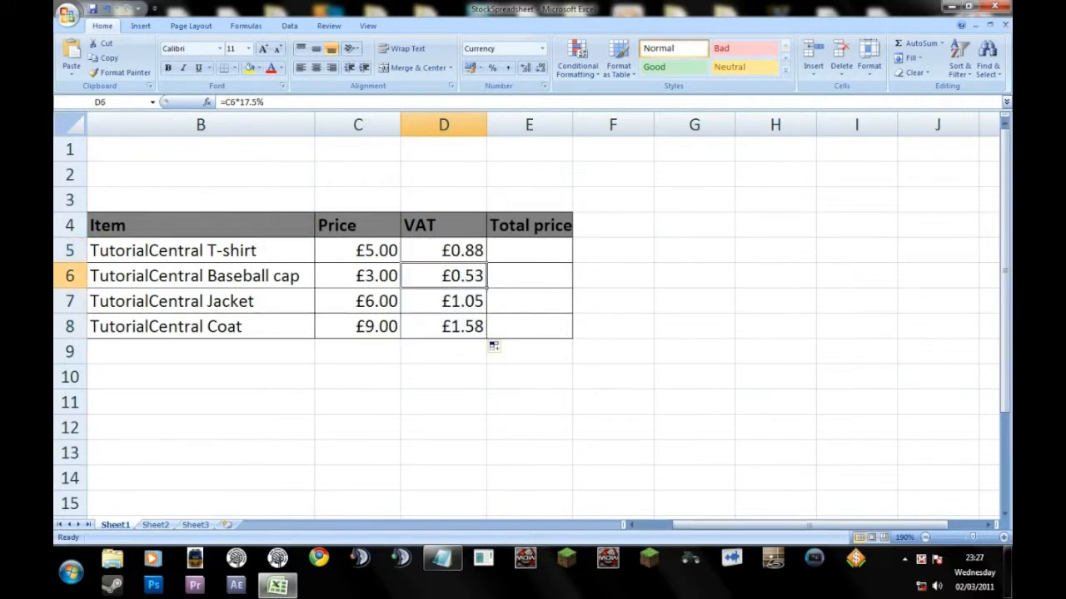
pyautogui.press('Up')
pyautogui.press('Down')
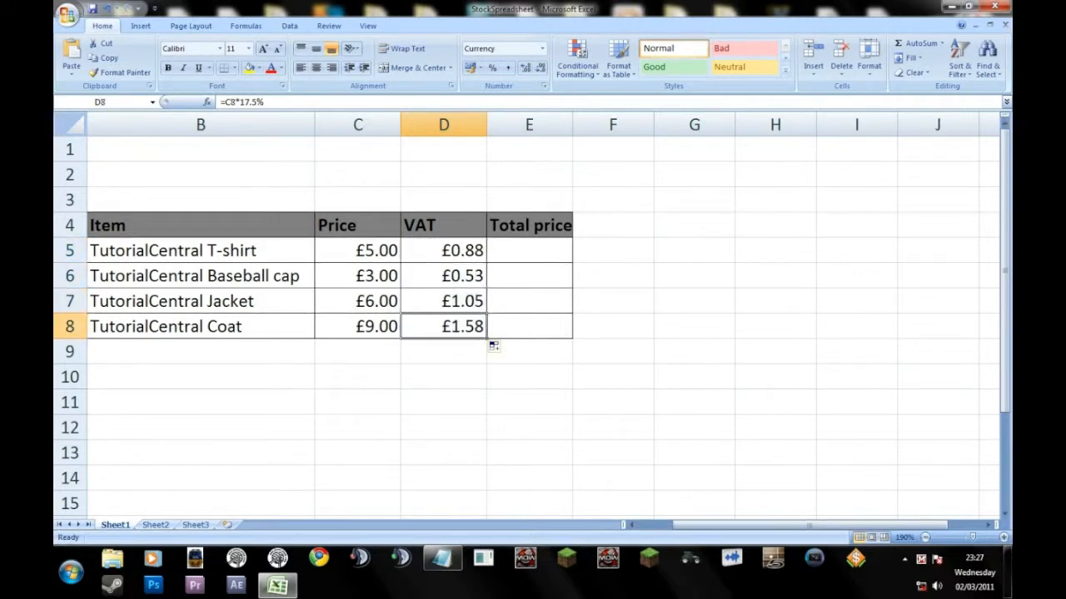
pyautogui.press('Up')
pyautogui.press('Up')
pyautogui.press('Up')
pyautogui.press('Down')
pyautogui.press('Down')
pyautogui.press('Down')
pyautogui.moveTo(358, 251); pyautogui.dragTo(358, 326)
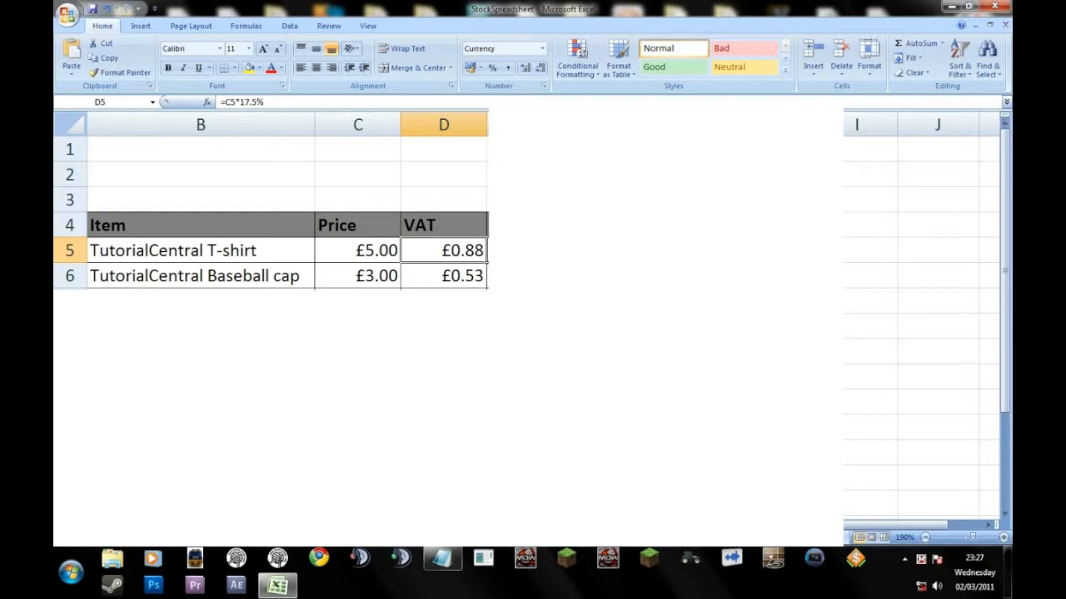
pyautogui.press('Down')
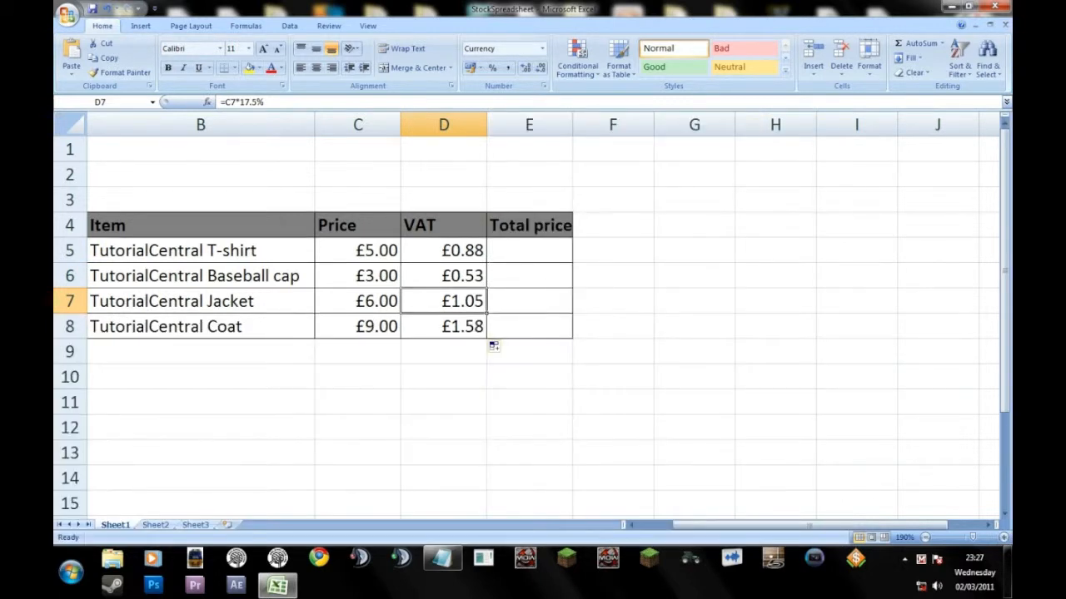
pyautogui.click(444, 327)
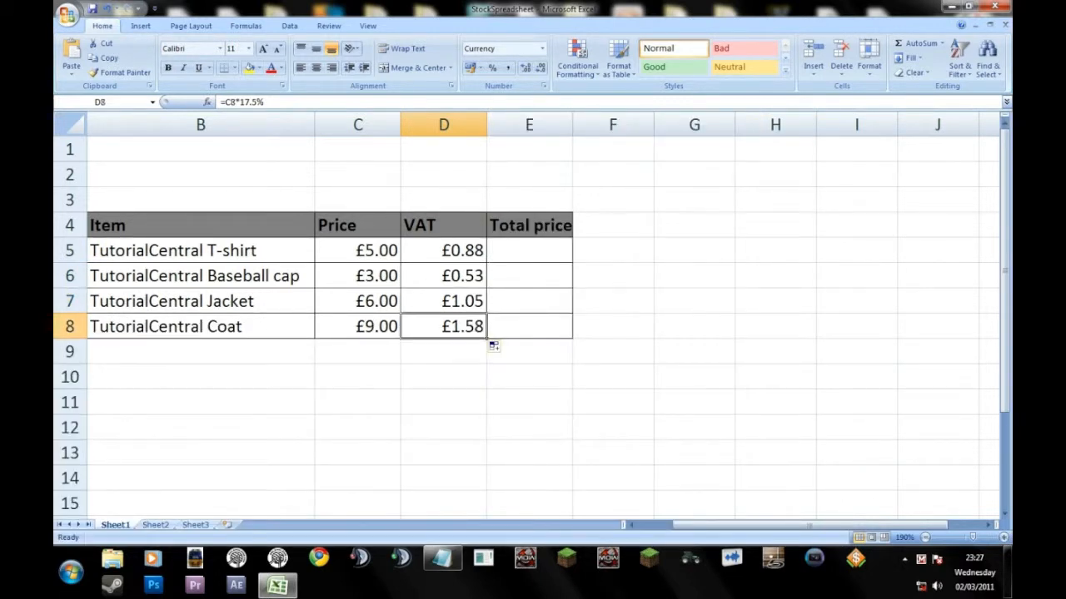
# Enter the formula =C5+D5 in cell E5 to calculate the T-shirt's total price.
pyautogui.click(528, 251)
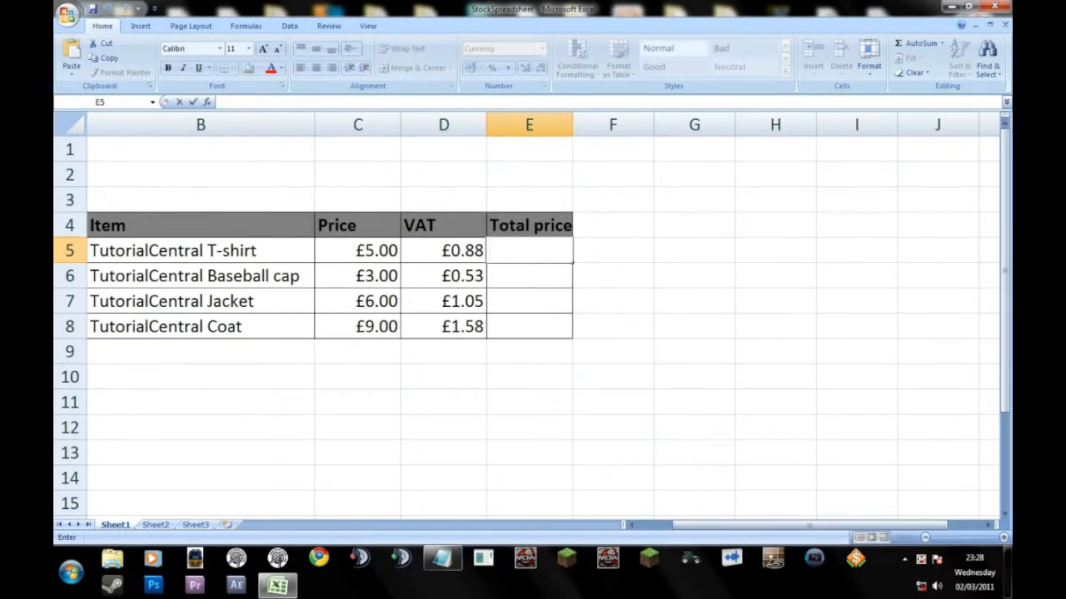
pyautogui.write('=')
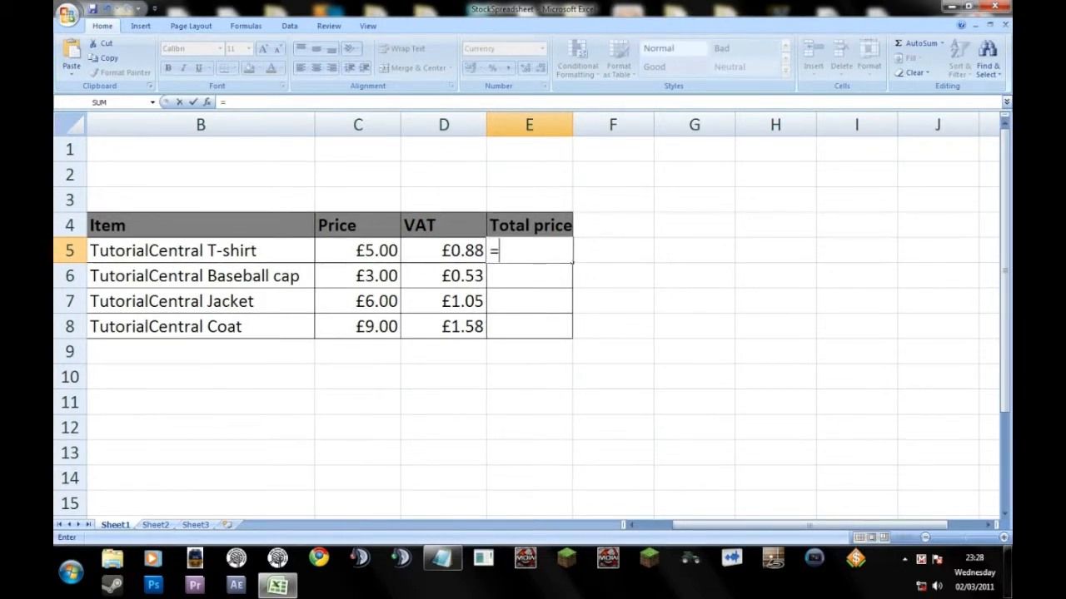
pyautogui.write('C5')
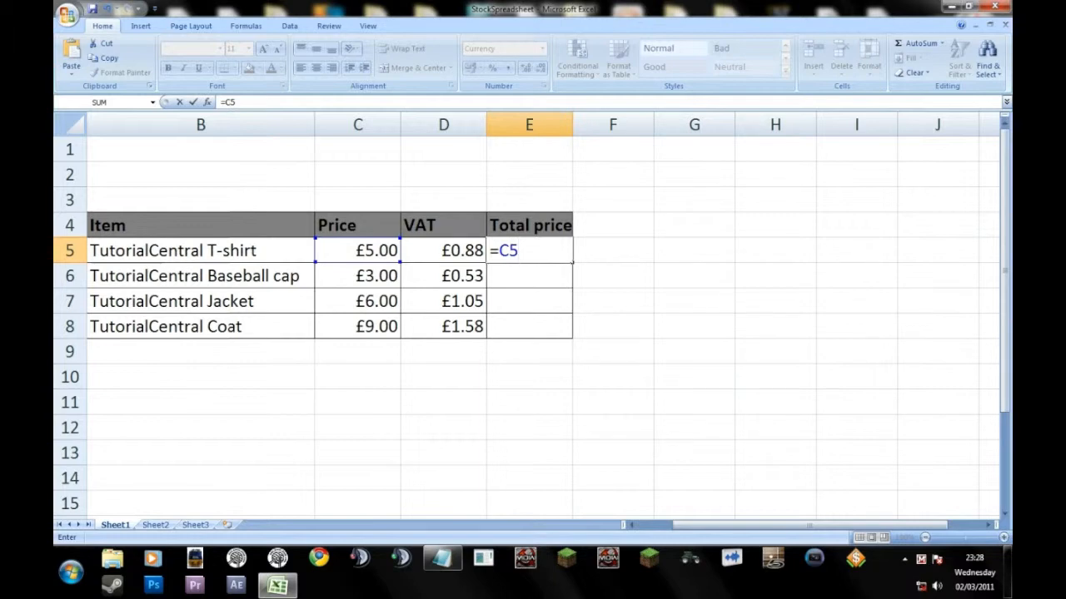
pyautogui.write('+')
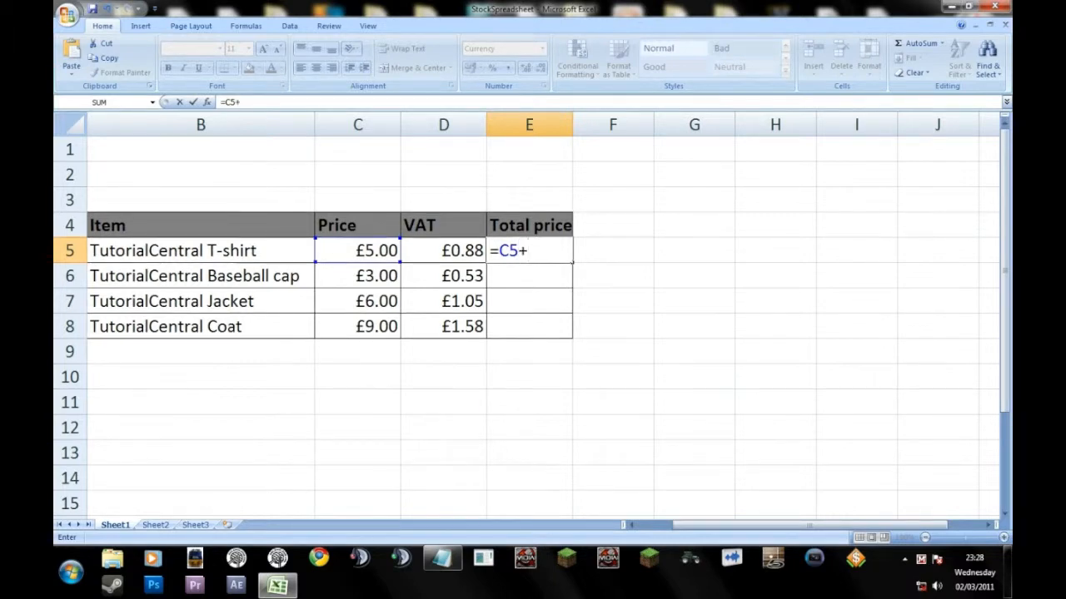
pyautogui.write('D5')
pyautogui.press('Return')
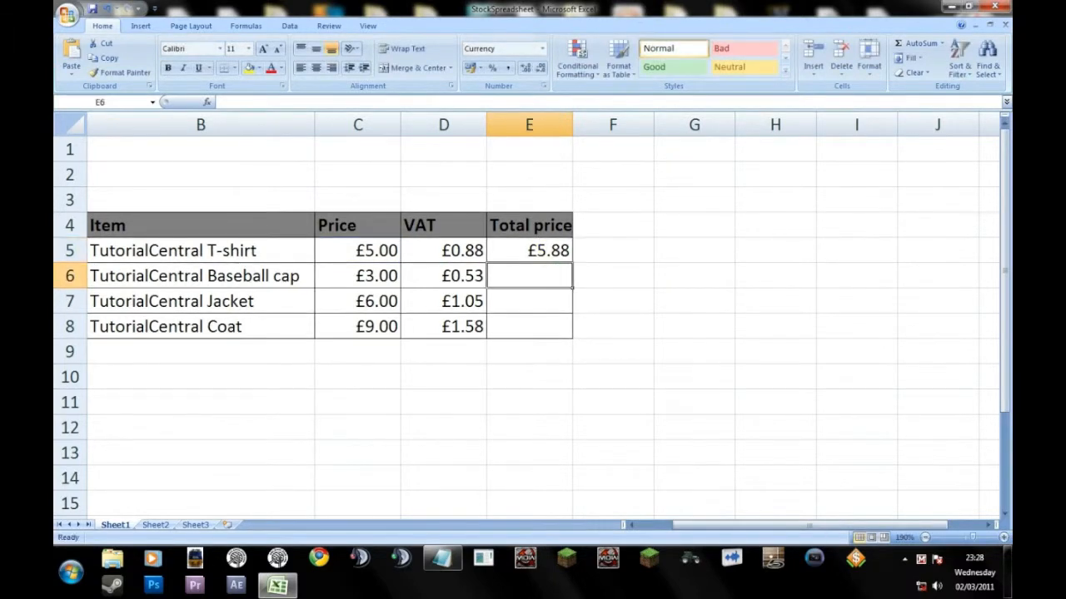
# Fill the total price formula from E5 down through E8.
pyautogui.click(530, 251)
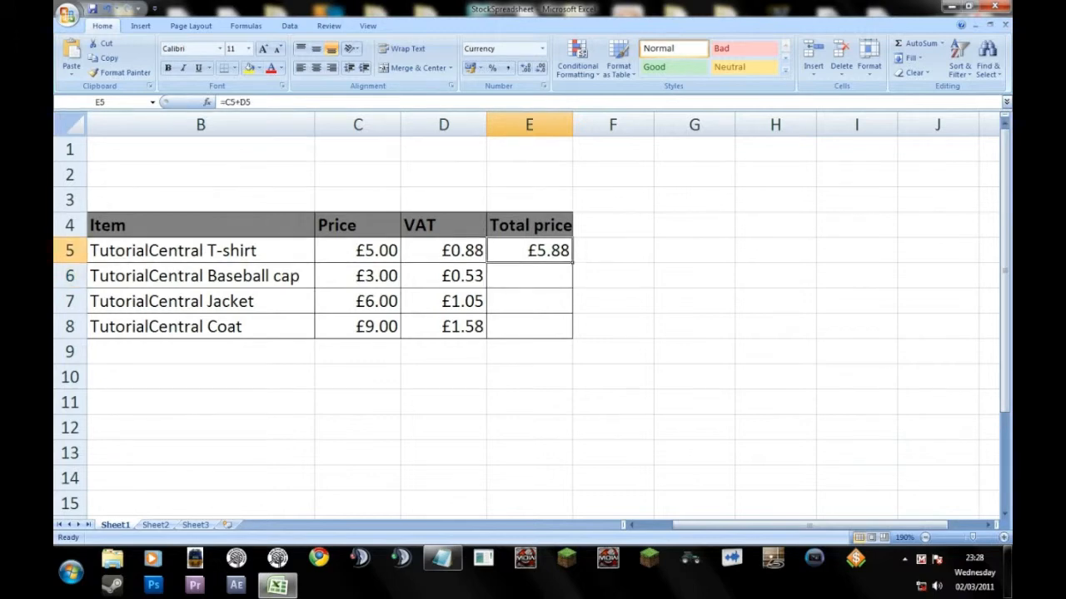
pyautogui.moveTo(572, 262); pyautogui.dragTo(572, 337)
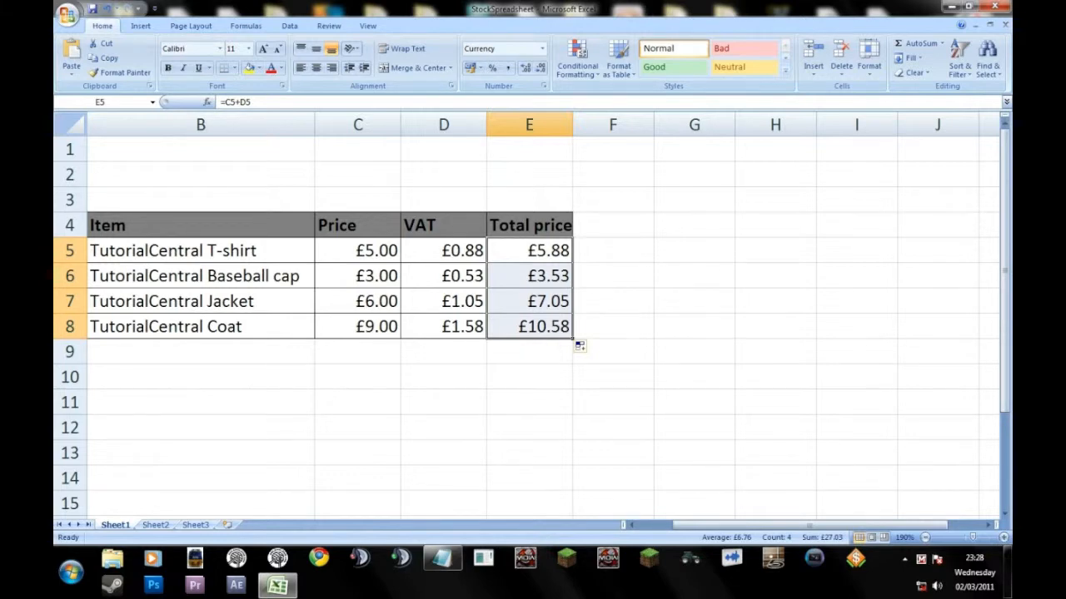
pyautogui.click(613, 301)
# Zoom the worksheet out to 100% to view the whole item table and the cells around it.
pyautogui.keyDown('ctrl'); pyautogui.scroll(-9, 526, 317); pyautogui.keyUp('ctrl')
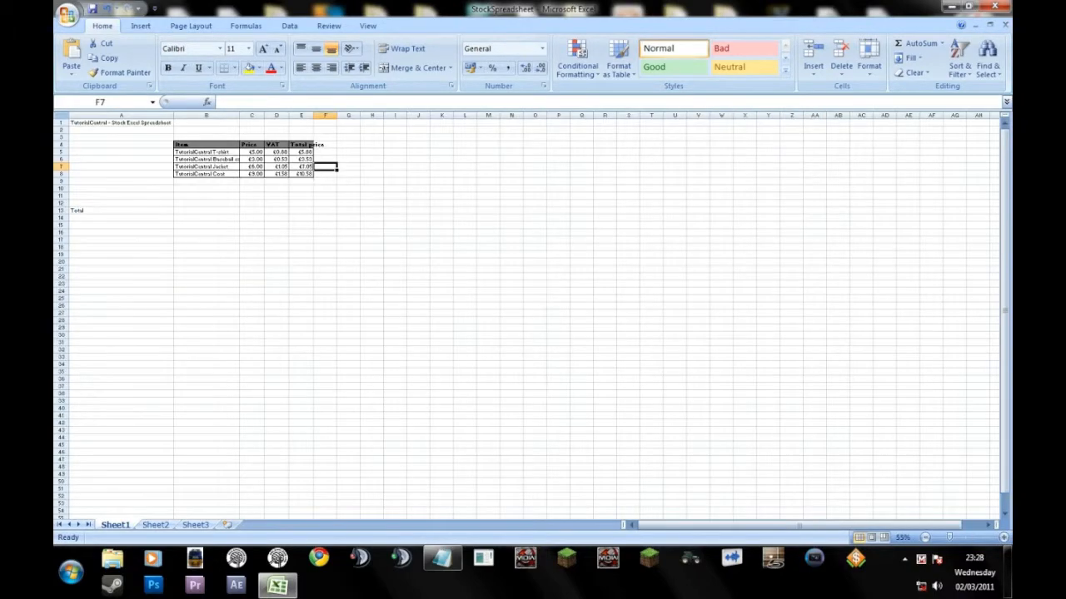
pyautogui.keyDown('ctrl'); pyautogui.scroll(2, 526, 316); pyautogui.keyUp('ctrl')
pyautogui.keyDown('ctrl'); pyautogui.scroll(-2, 526, 317); pyautogui.keyUp('ctrl')
pyautogui.keyDown('ctrl'); pyautogui.scroll(2, 526, 317); pyautogui.keyUp('ctrl')
pyautogui.keyDown('ctrl'); pyautogui.scroll(-1, 526, 316); pyautogui.keyUp('ctrl')
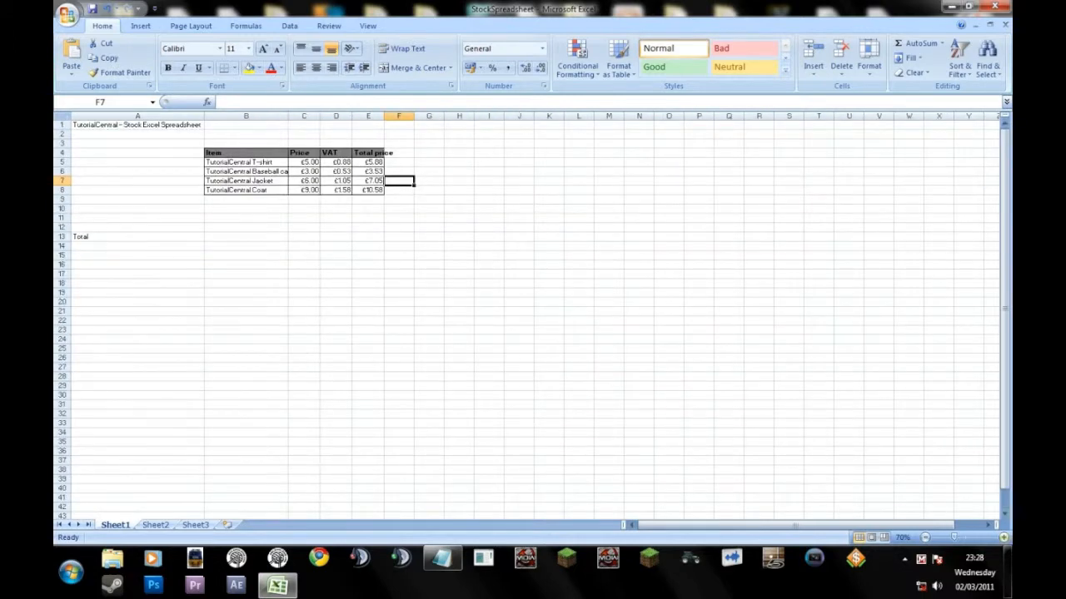
pyautogui.keyDown('ctrl'); pyautogui.scroll(2, 526, 317); pyautogui.keyUp('ctrl')
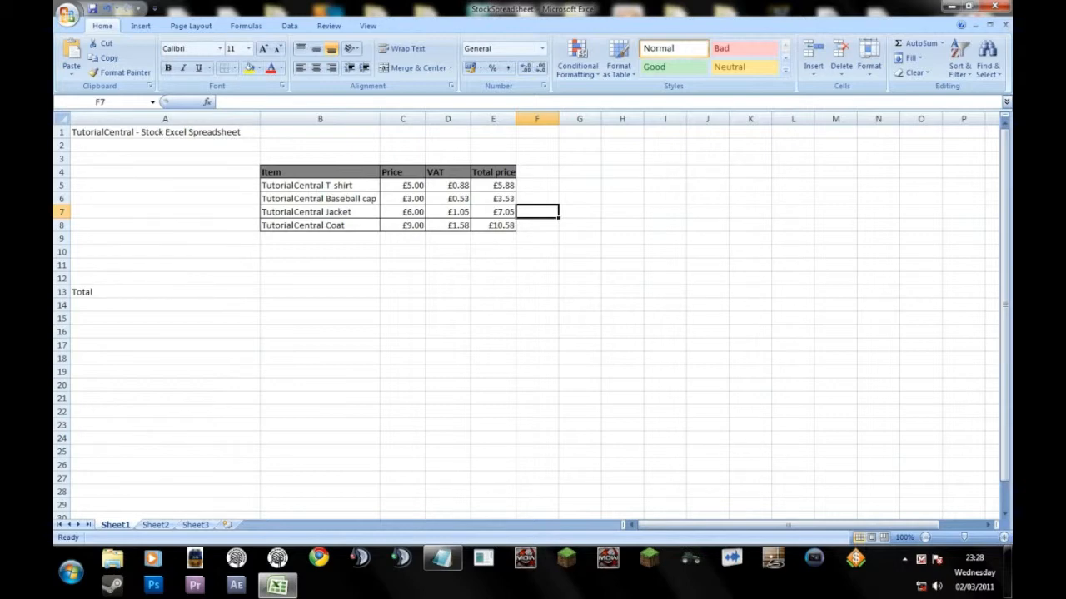
pyautogui.moveTo(319, 344); pyautogui.dragTo(183, 291)
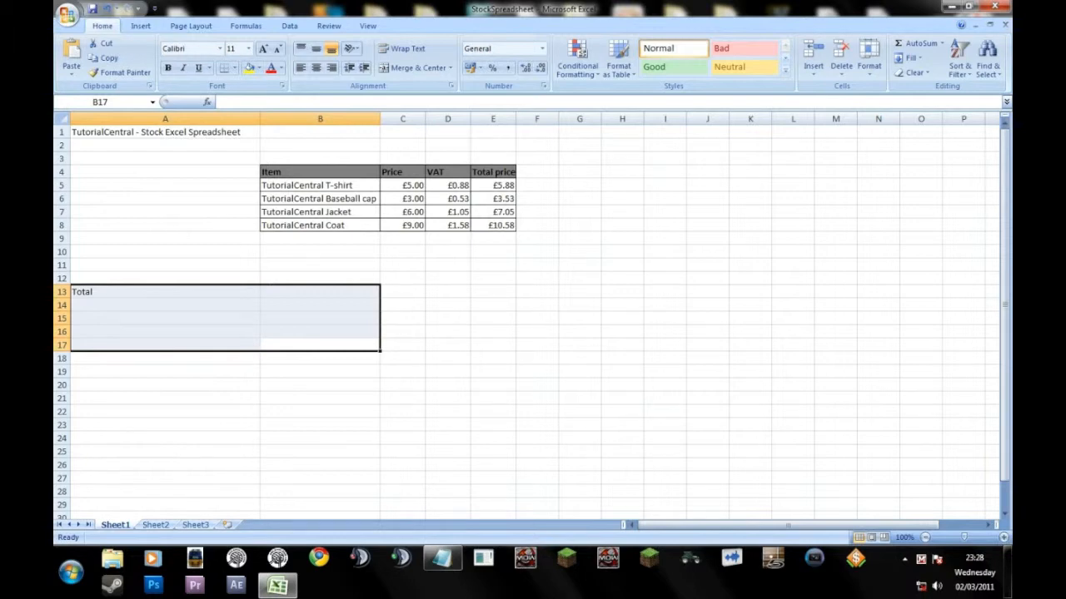
pyautogui.click(183, 292)
pyautogui.moveTo(319, 292); pyautogui.dragTo(403, 278)
# Remove the leftover "Total" label from cell A13.
pyautogui.click(183, 291)
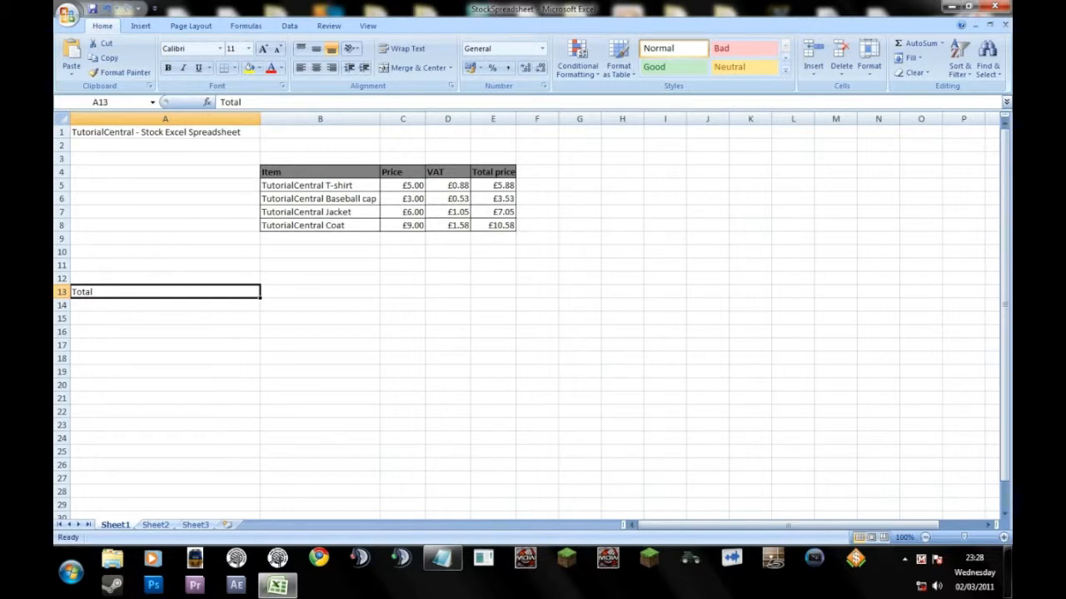
pyautogui.press('Delete')
pyautogui.hotkey('ctrl', 'z')
pyautogui.press('F2')
pyautogui.press('BackSpace')
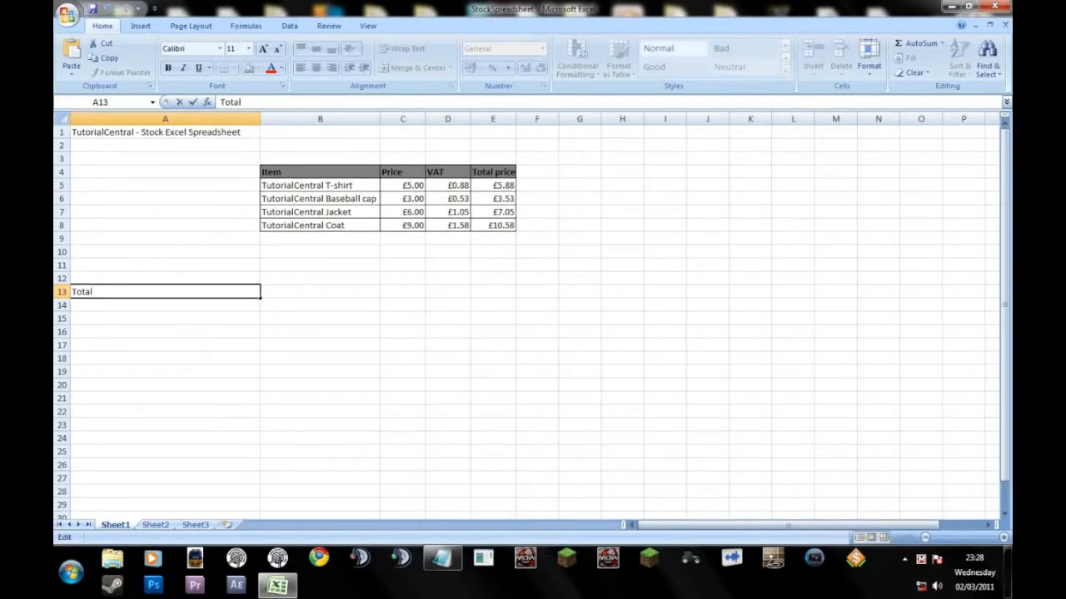
pyautogui.press('BackSpace')
pyautogui.press('BackSpace')
pyautogui.press('BackSpace')
pyautogui.press('BackSpace')
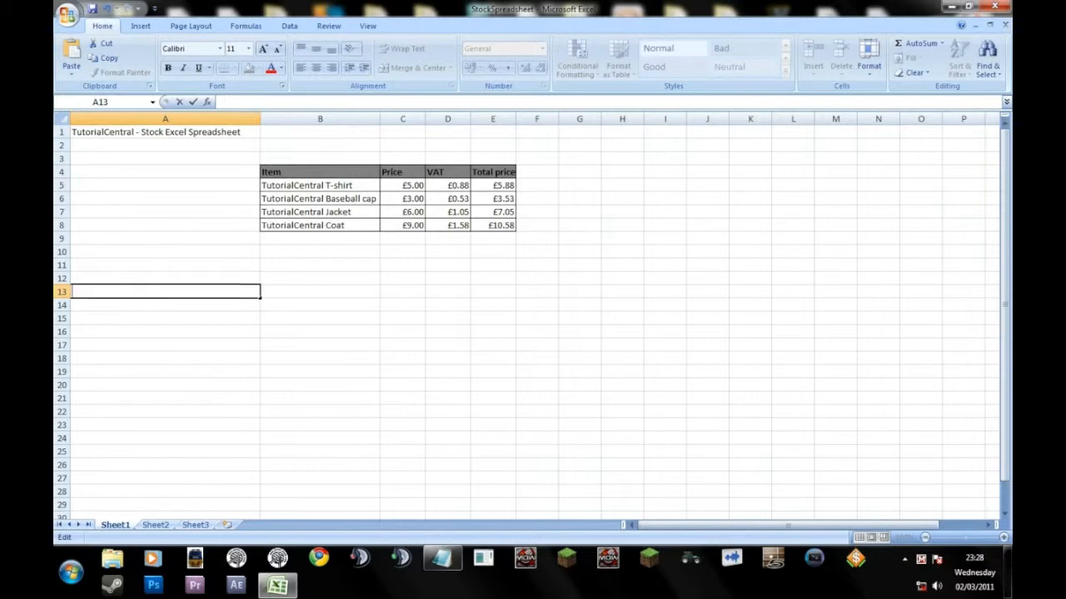
pyautogui.write('Total')
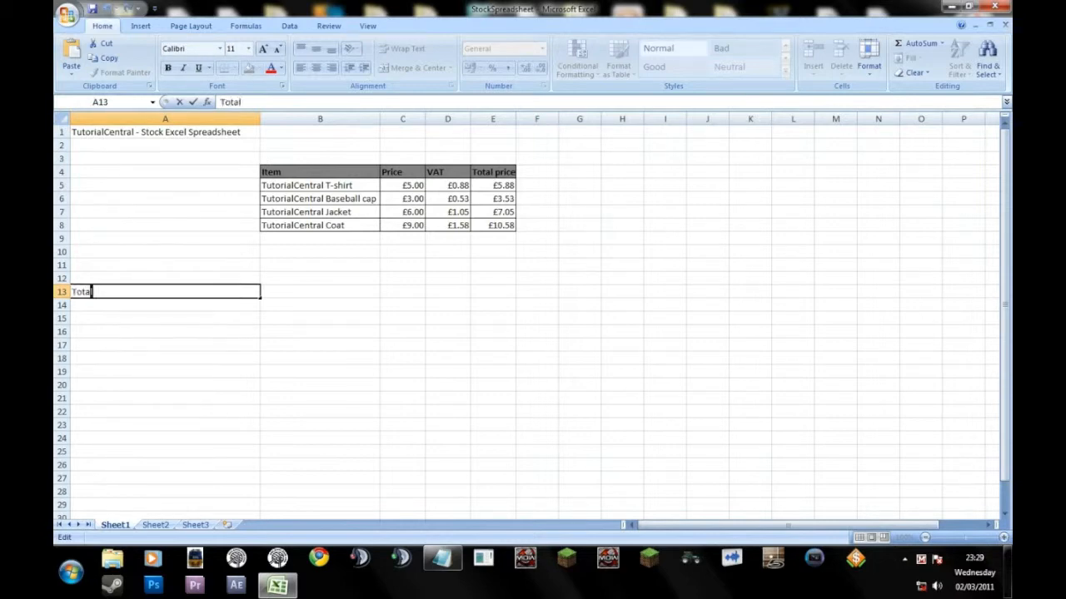
pyautogui.press('BackSpace')
pyautogui.press('BackSpace')
pyautogui.press('BackSpace')
pyautogui.press('BackSpace')
pyautogui.press('BackSpace')
pyautogui.press('Return')
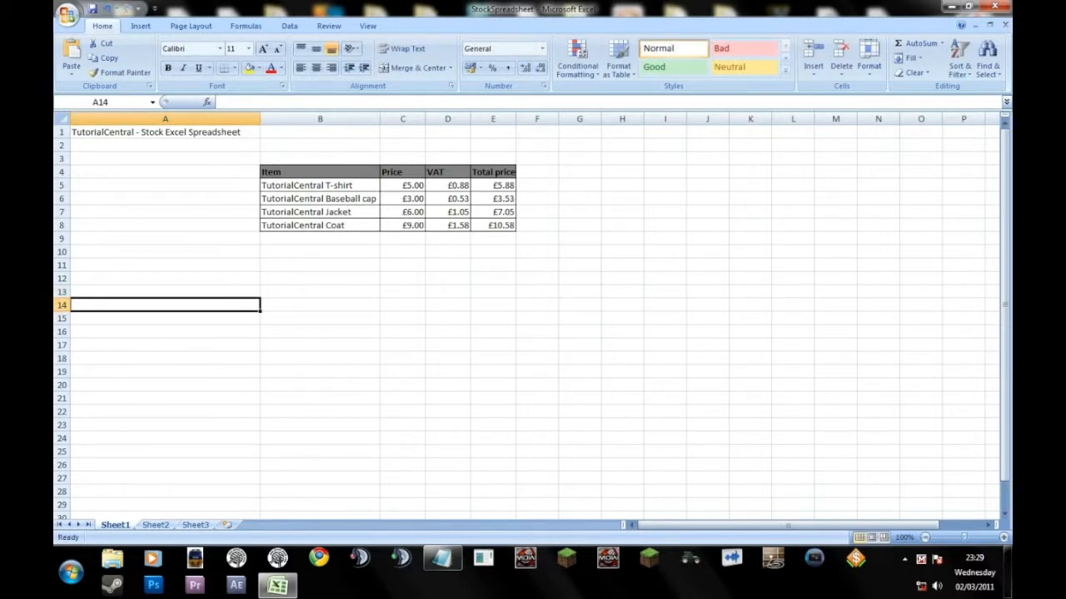
pyautogui.click(258, 175)
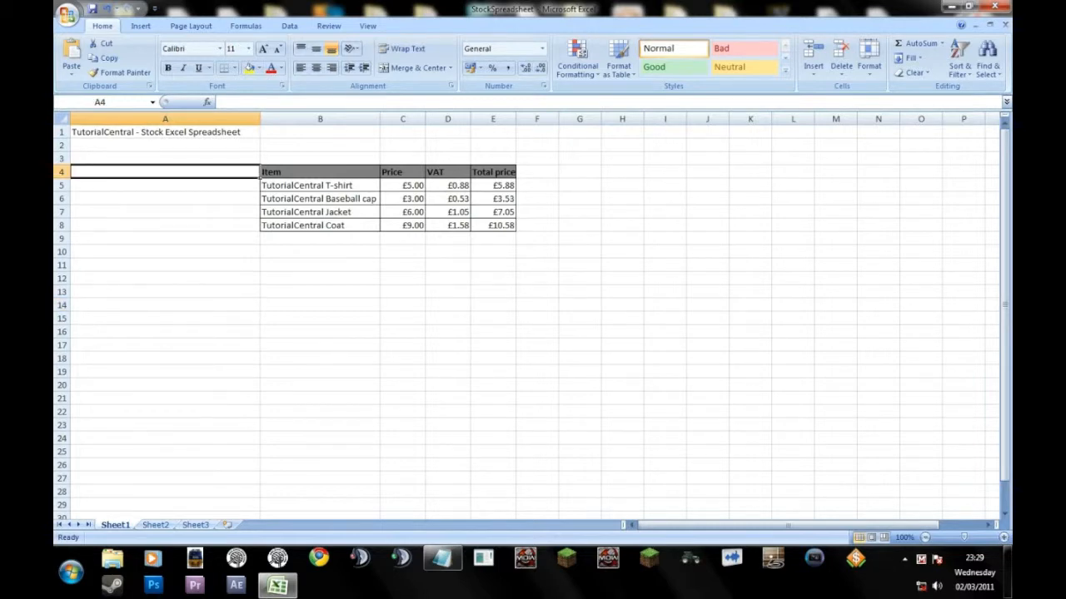